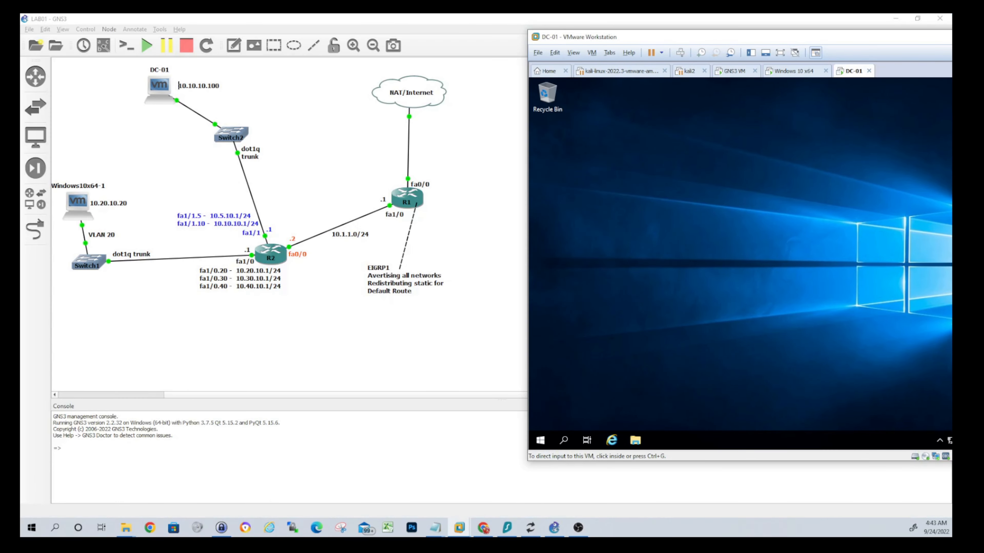
# Switch to the Windows 10 x64 virtual machine, close its command prompt and move the VM window to reveal its system tray.
pyautogui.click(790, 71)
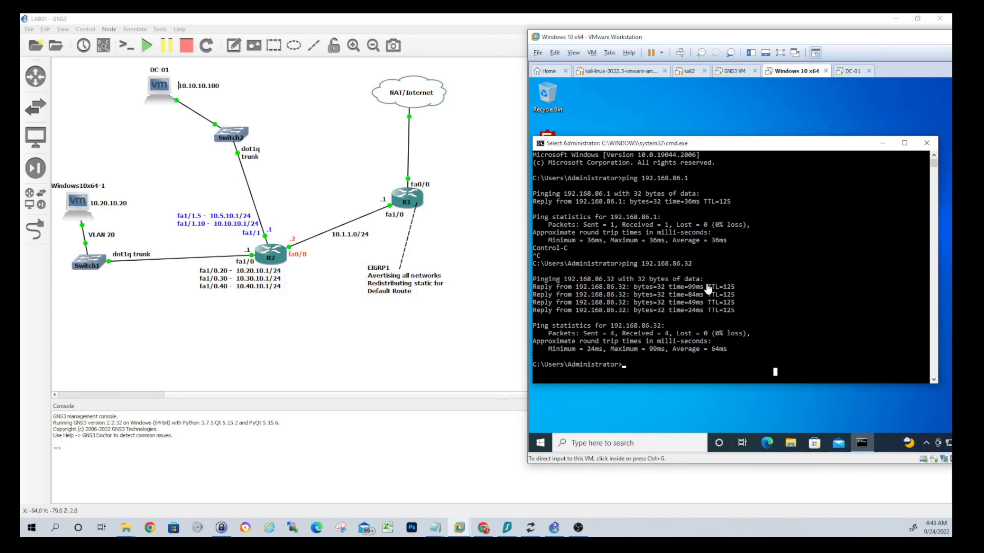
pyautogui.click(927, 144)
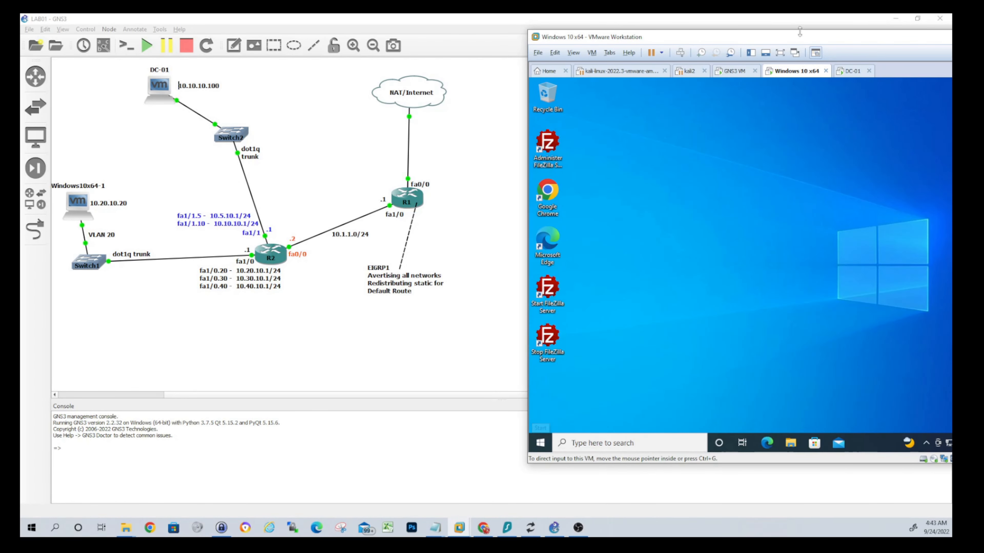
pyautogui.moveTo(861, 40); pyautogui.dragTo(802, 39)
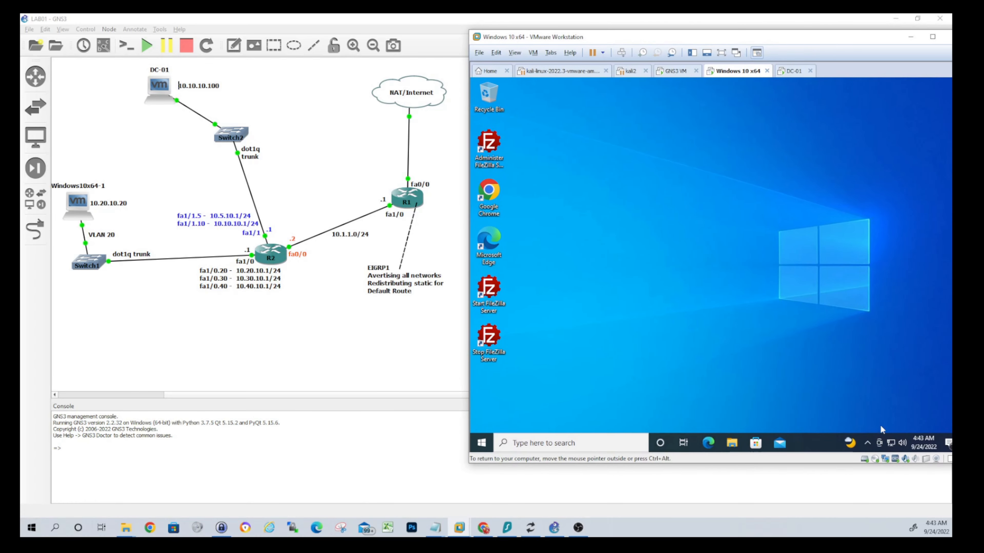
# Open the Internet Protocol Version 4 (TCP/IPv4) properties of the virtual machine's Ethernet0 3 adapter.
pyautogui.rightClick(890, 443)
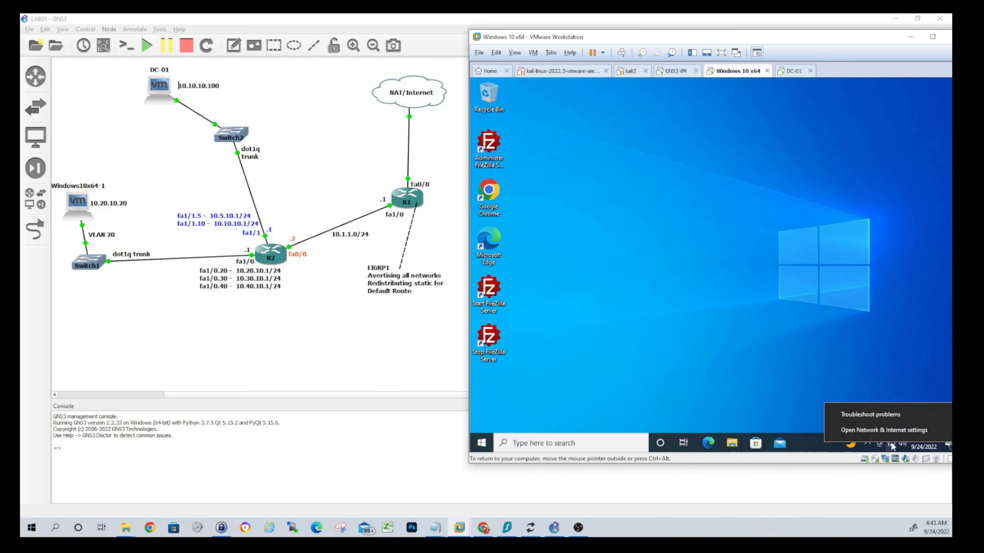
pyautogui.click(880, 430)
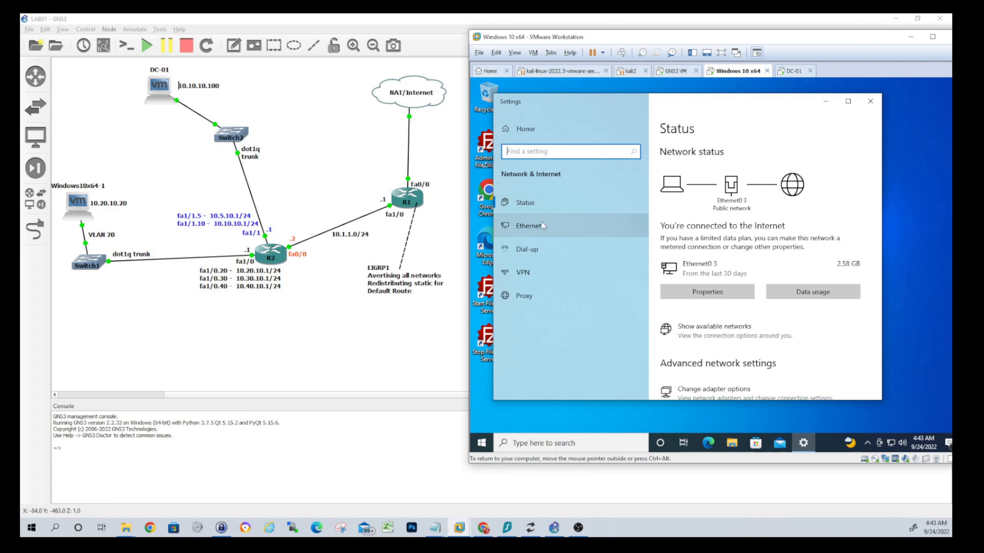
pyautogui.click(535, 229)
pyautogui.click(719, 223)
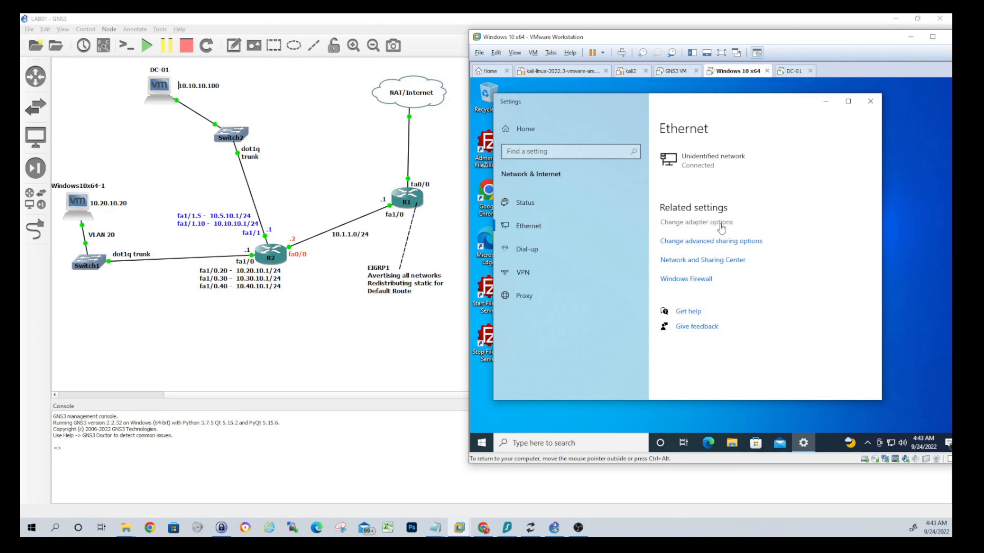
pyautogui.click(598, 183)
pyautogui.rightClick(599, 184)
pyautogui.click(633, 277)
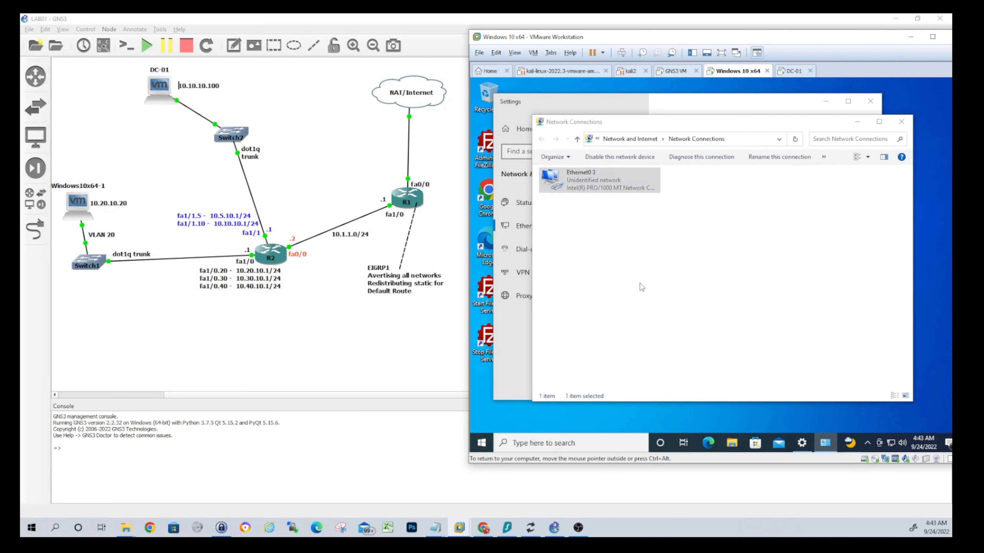
pyautogui.click(610, 268)
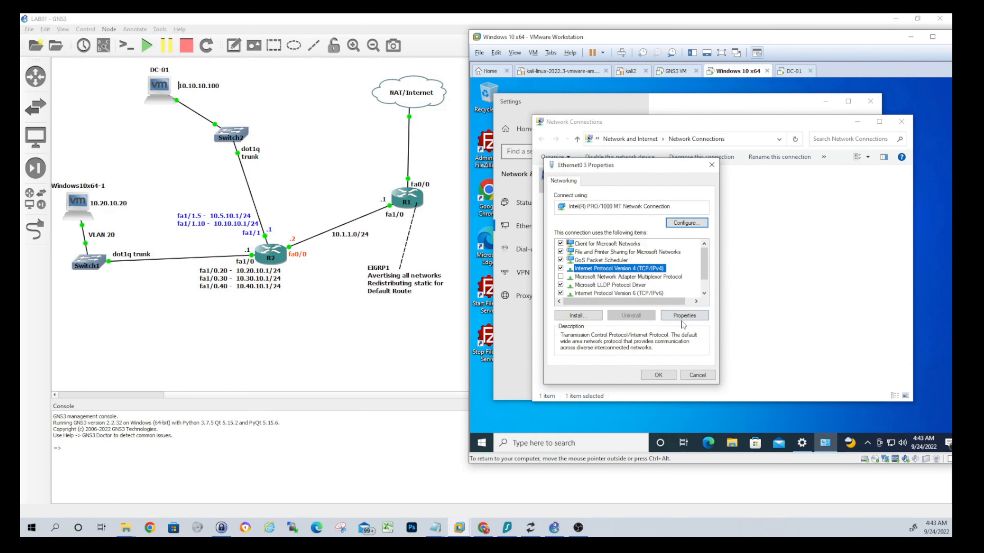
pyautogui.click(684, 316)
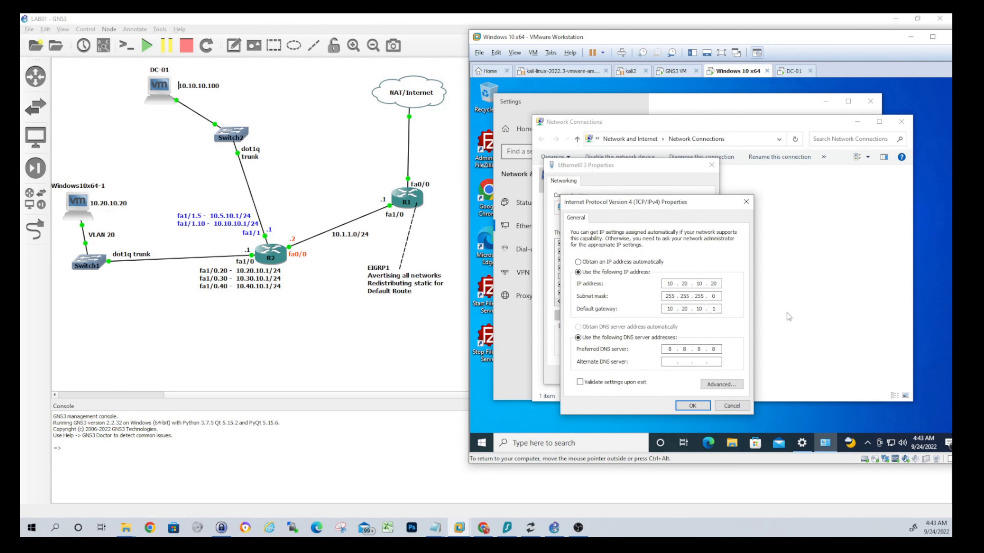
# Set the adapter's preferred DNS server to 10.10.10.100, save it and close all network settings windows.
pyautogui.press('Tab')
pyautogui.press('Tab')
pyautogui.press('Tab')
pyautogui.press('Tab')
pyautogui.press('End')
pyautogui.press('BackSpace')
pyautogui.write('10 . 10 . 10 . 100')
pyautogui.click(692, 405)
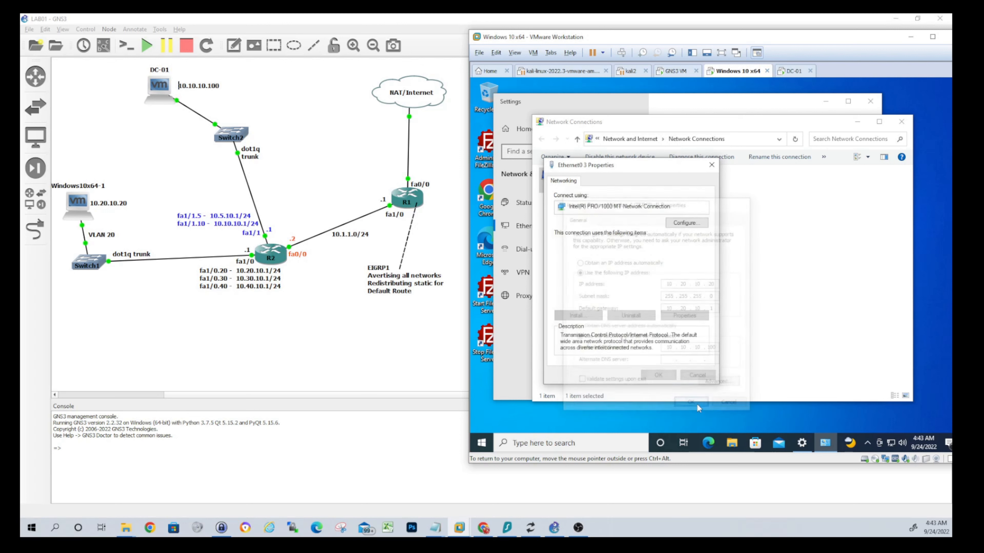
pyautogui.click(657, 375)
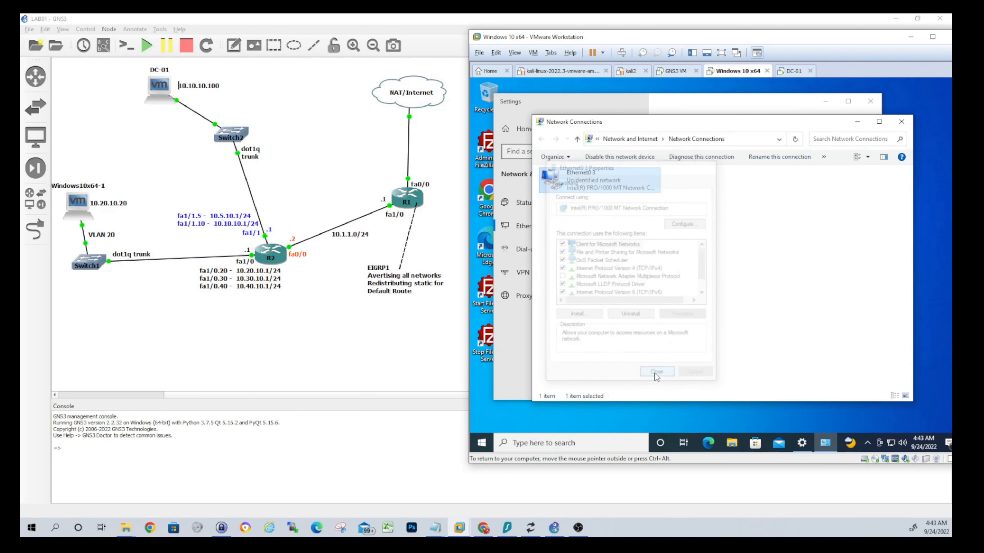
pyautogui.click(902, 127)
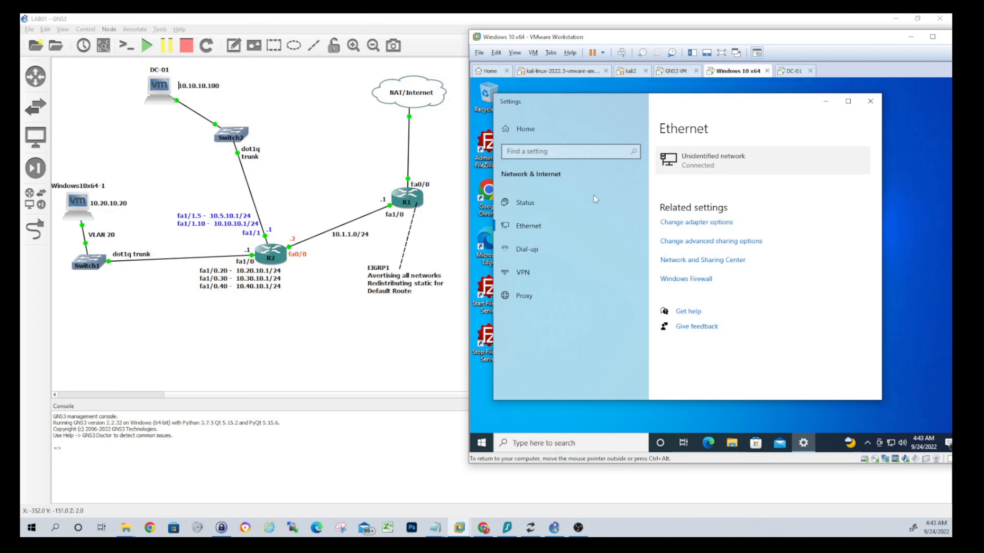
pyautogui.click(870, 101)
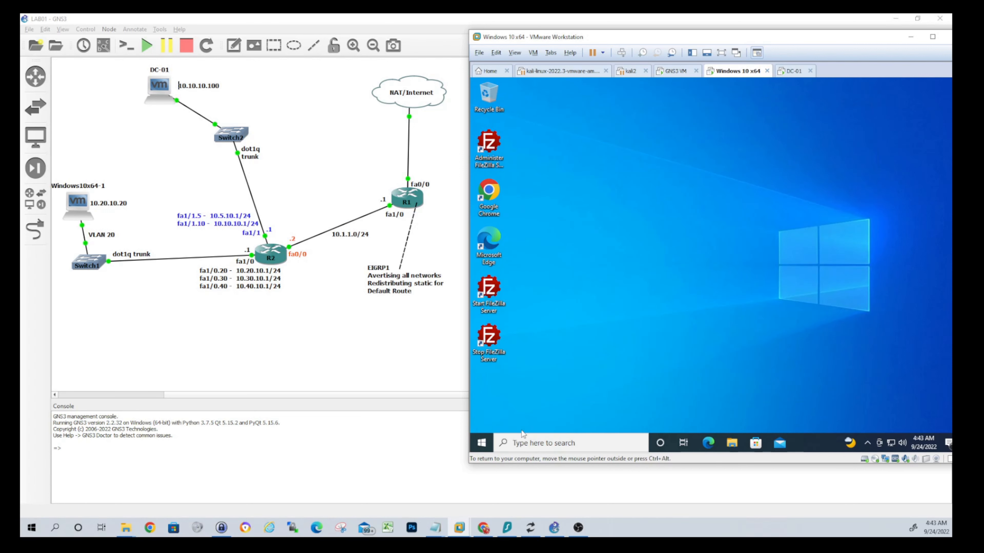
# Look up the Windows 10 machine's current computer name in its system information.
pyautogui.rightClick(477, 452)
pyautogui.click(517, 229)
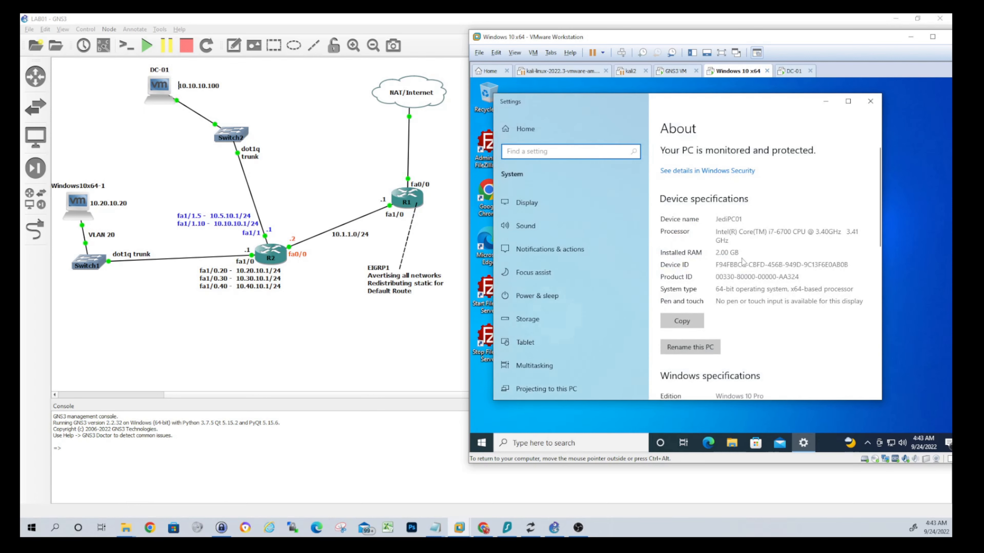
pyautogui.scroll(-5, 730, 350)
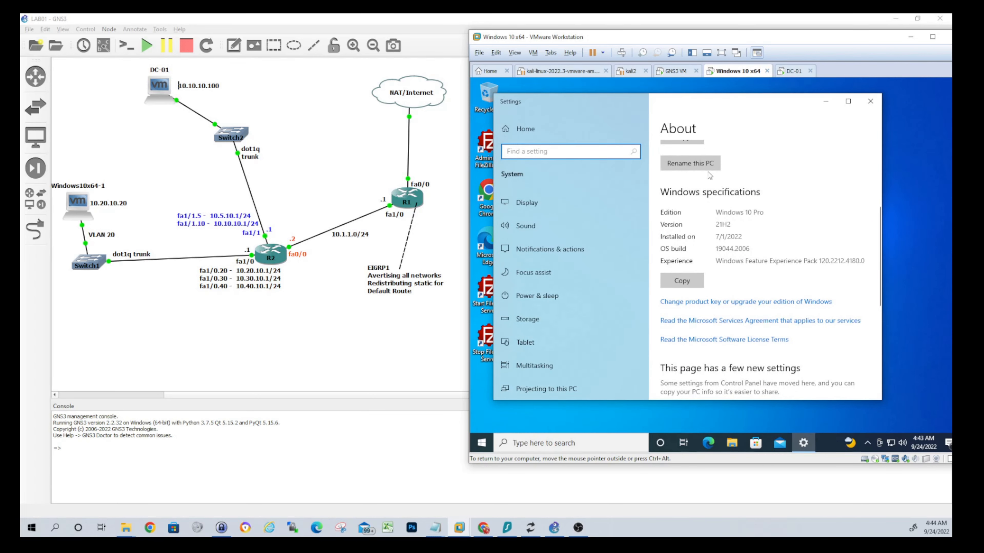
pyautogui.click(699, 167)
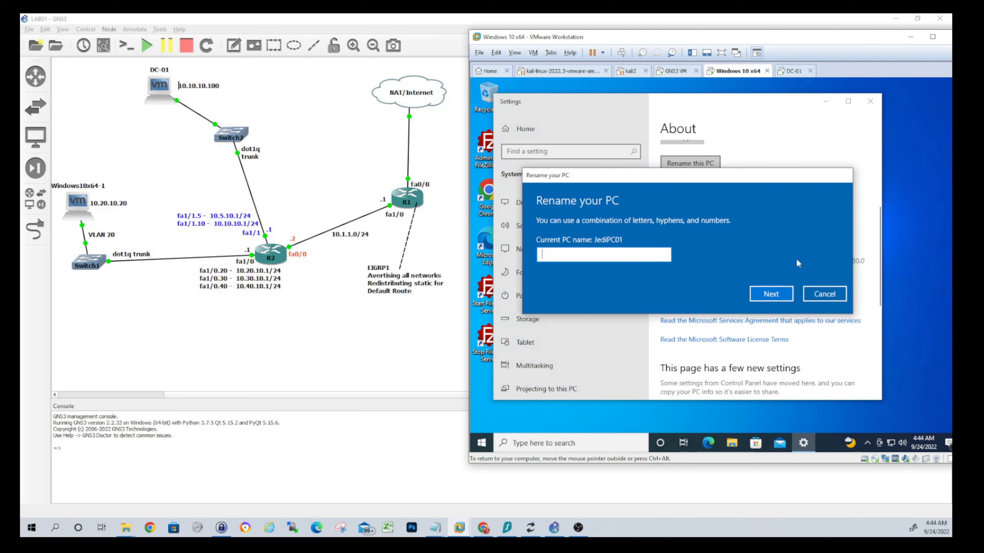
pyautogui.click(822, 294)
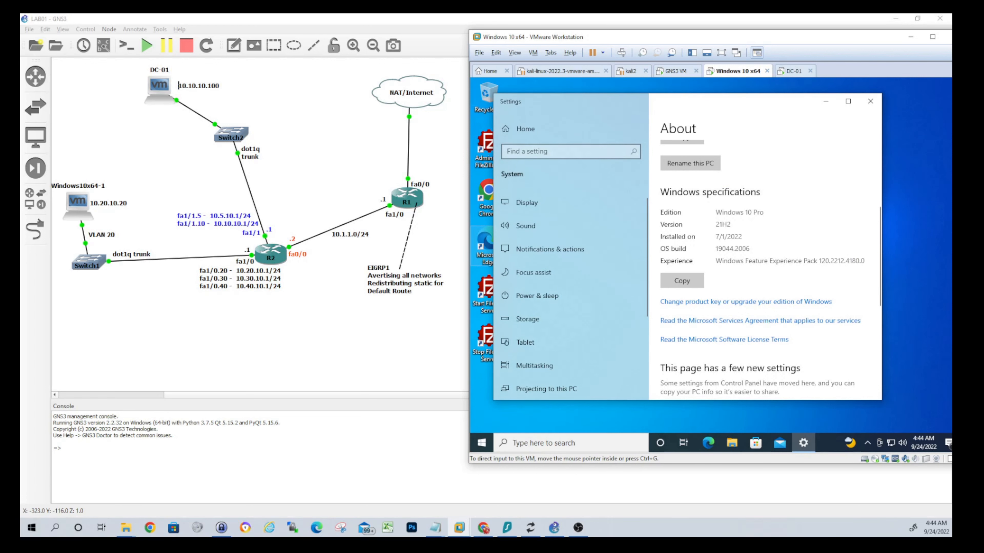
# Enter JediPC01 as the new hostname of the Windows10x64-1 node in the GNS3 topology.
pyautogui.doubleClick(93, 188)
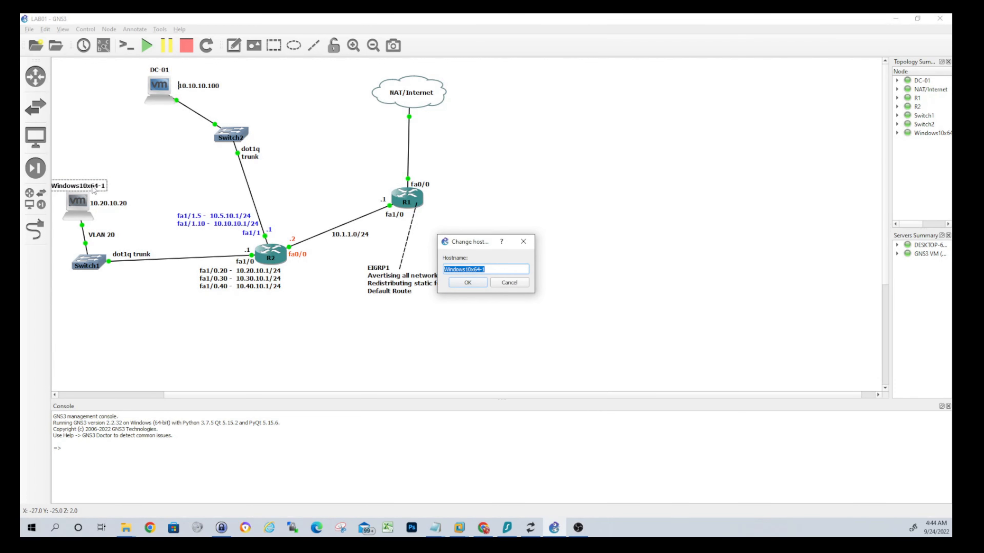
pyautogui.write('JediPC01')
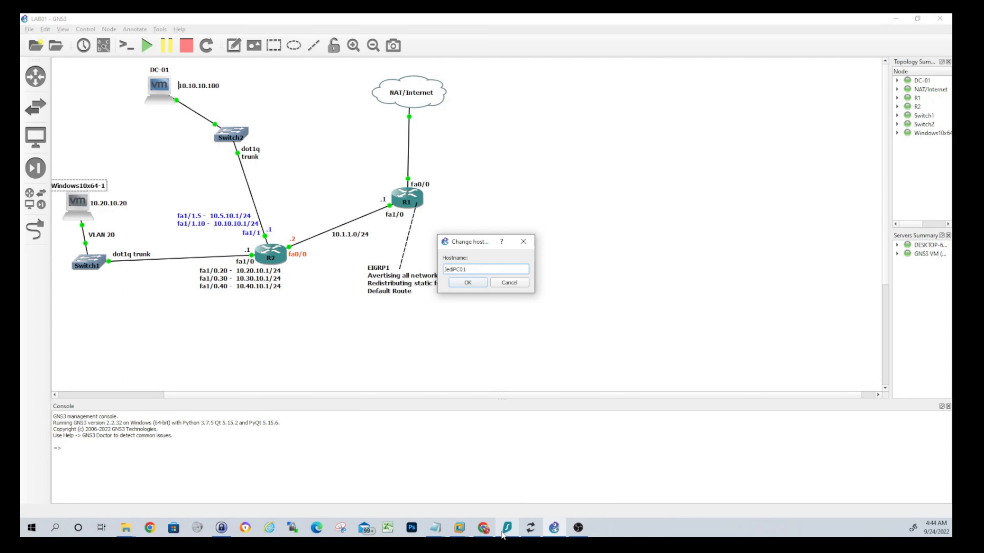
# Return to the Windows 10 virtual machine and open its Computer Name/Domain Changes settings through the advanced PC rename option.
pyautogui.click(459, 528)
pyautogui.click(606, 465)
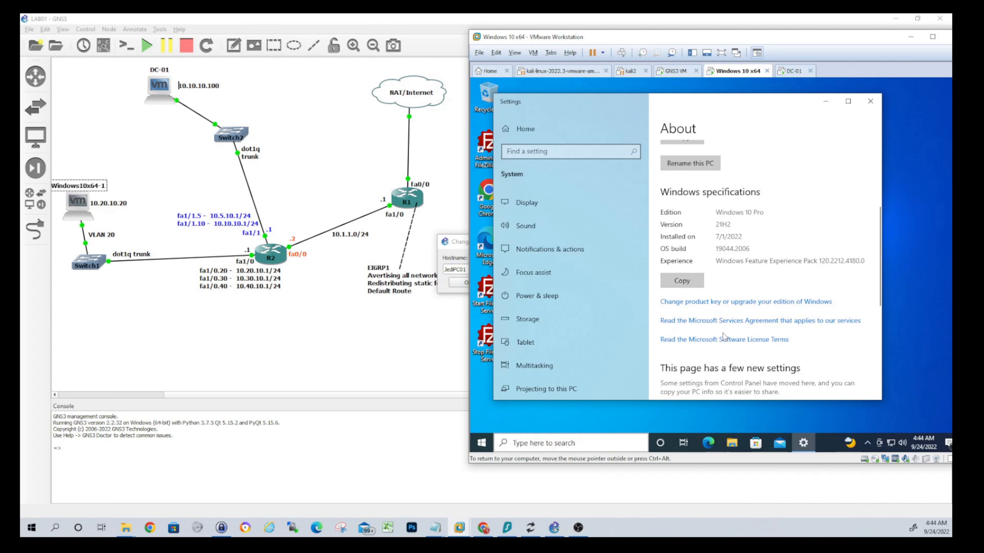
pyautogui.click(691, 164)
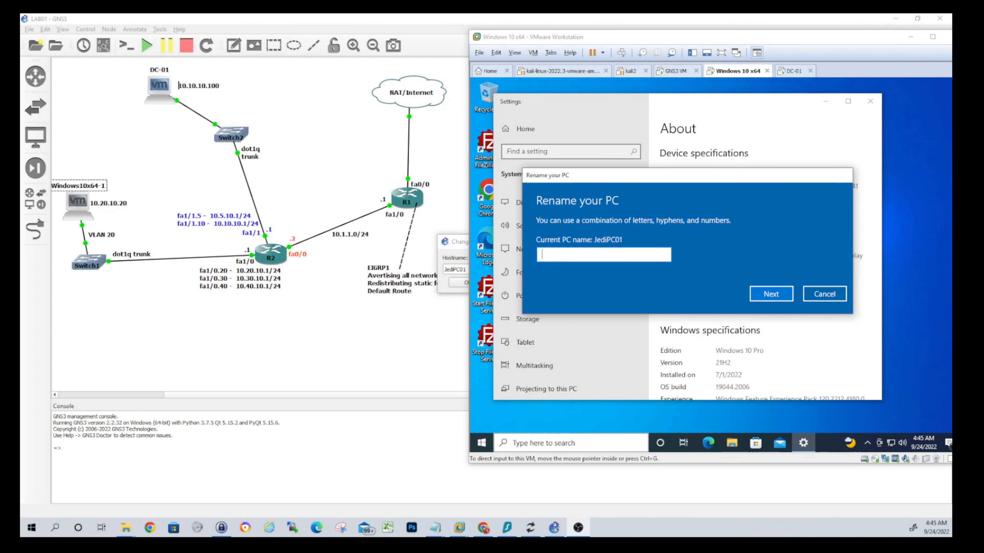
pyautogui.click(821, 297)
pyautogui.scroll(-6, 771, 310)
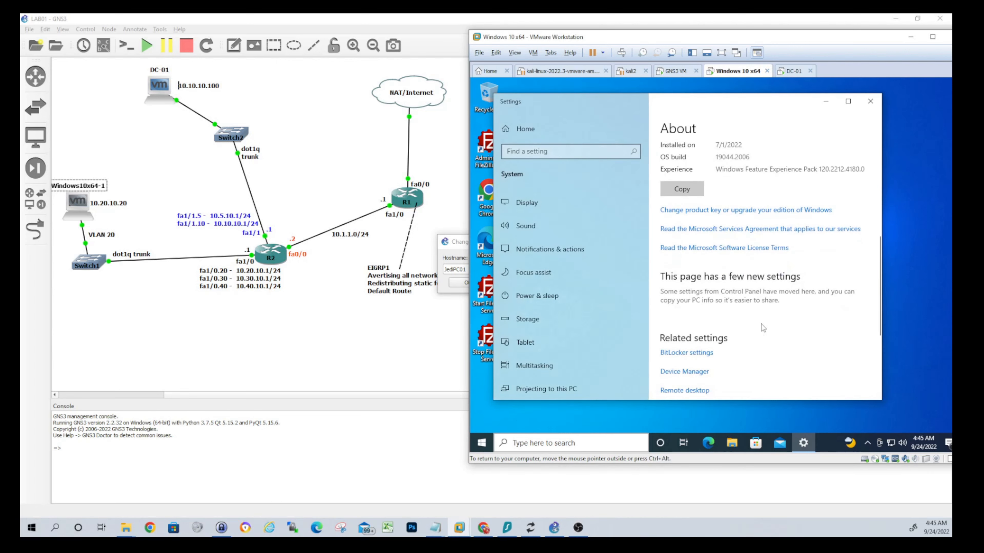
pyautogui.scroll(-3, 777, 308)
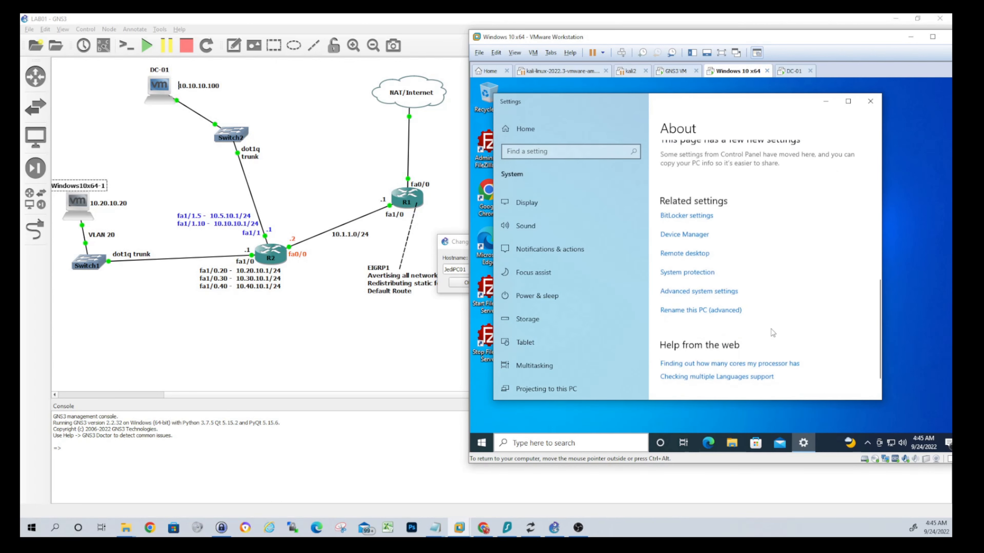
pyautogui.click(701, 309)
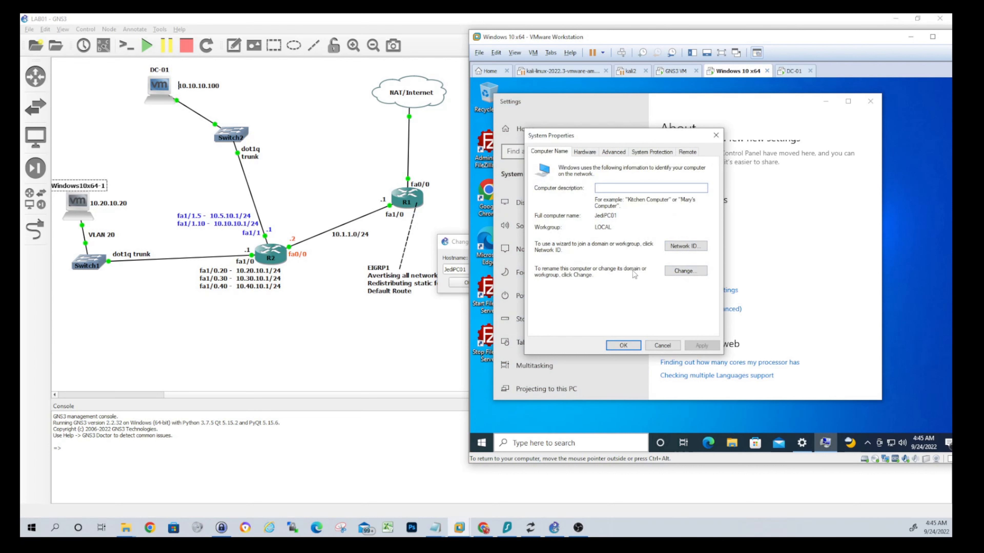
pyautogui.click(684, 271)
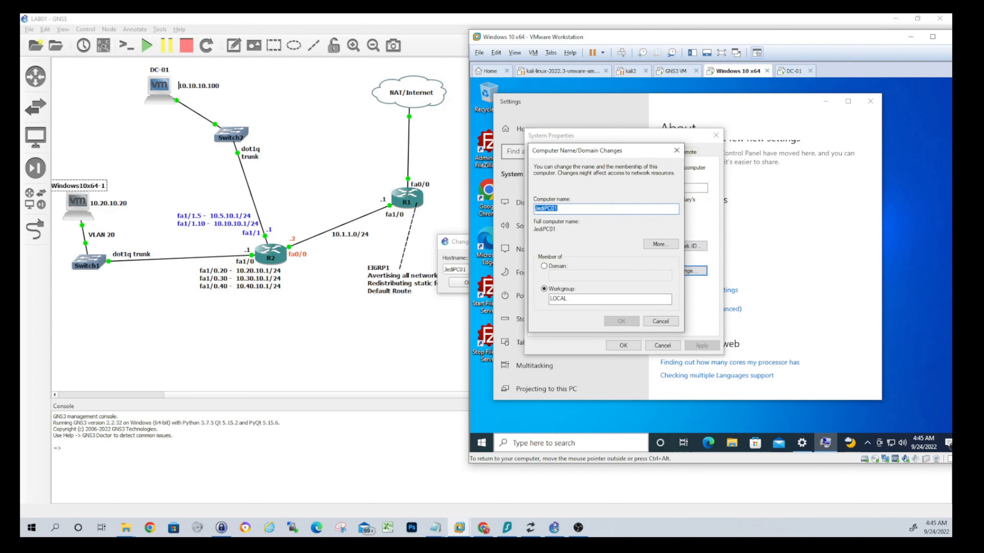
# Make the computer a member of the domain unicorn.local and submit the change.
pyautogui.click(552, 267)
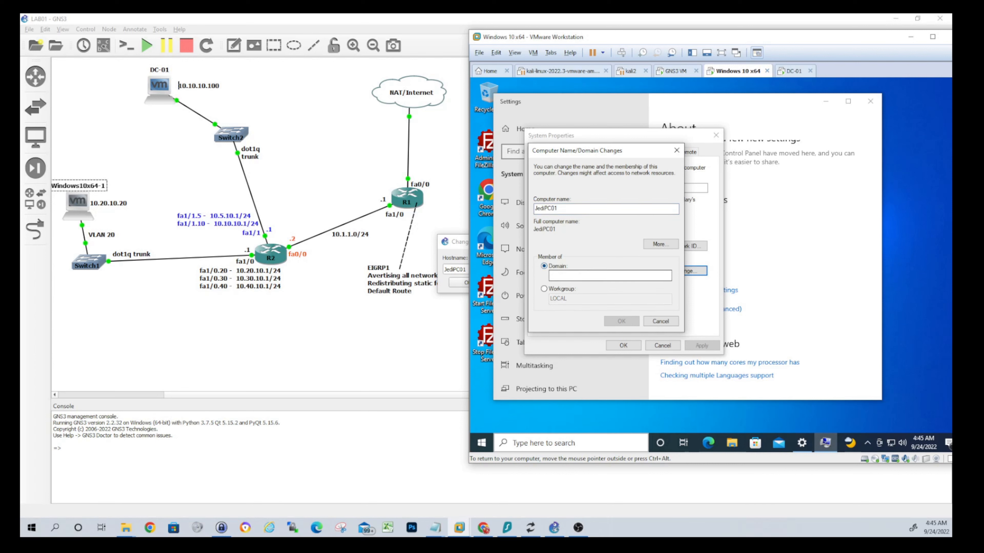
pyautogui.write('uni')
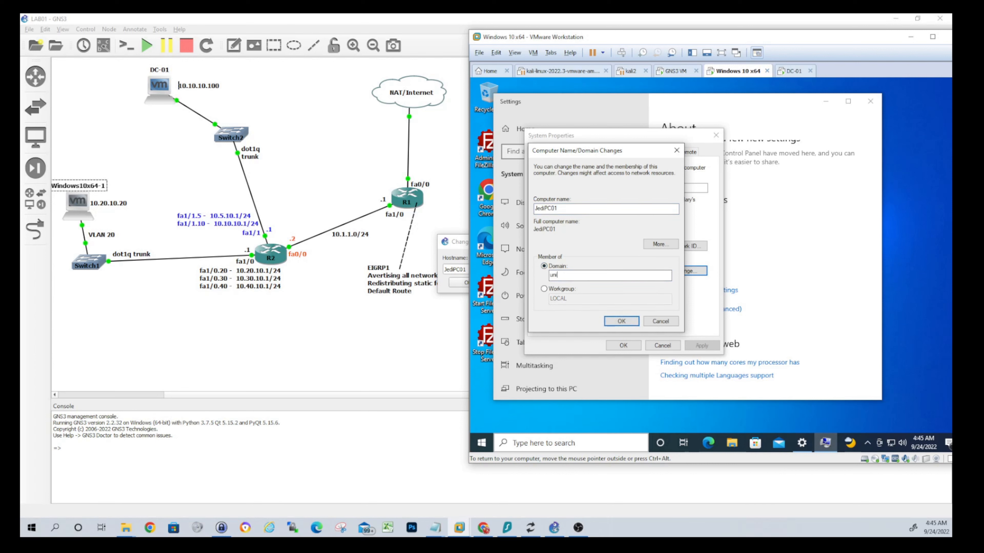
pyautogui.write('com.local')
pyautogui.click(621, 323)
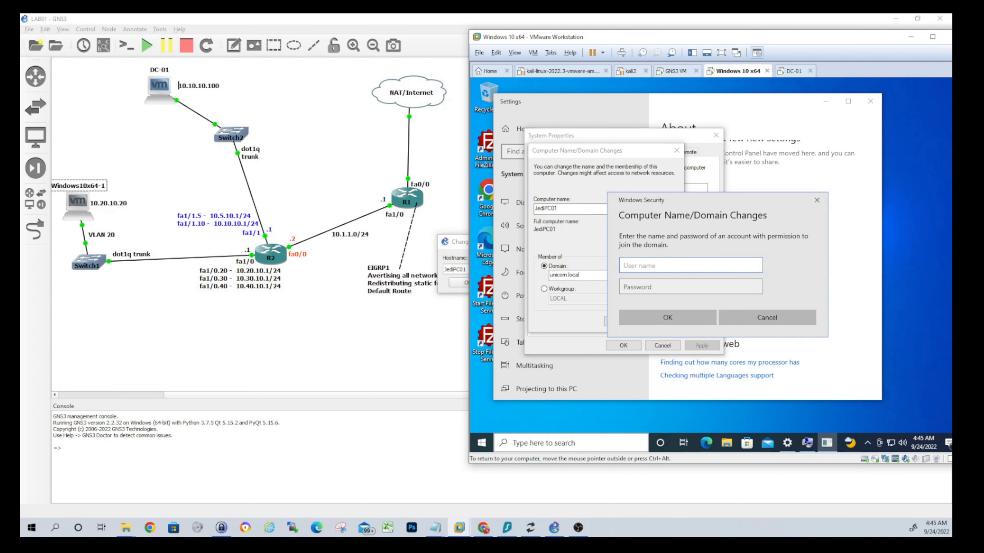
# Authorise the domain join with the user name unicorn and the account password.
pyautogui.write('unicorn')
pyautogui.press('Tab')
pyautogui.write('•••')
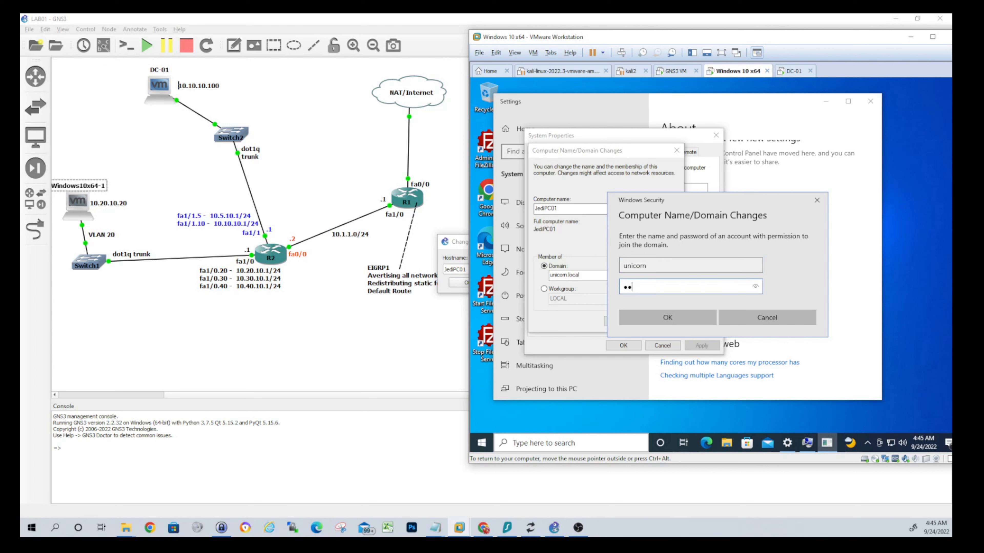
pyautogui.press('BackSpace')
pyautogui.press('BackSpace')
pyautogui.press('BackSpace')
pyautogui.write('•••••••••••')
pyautogui.press('Return')
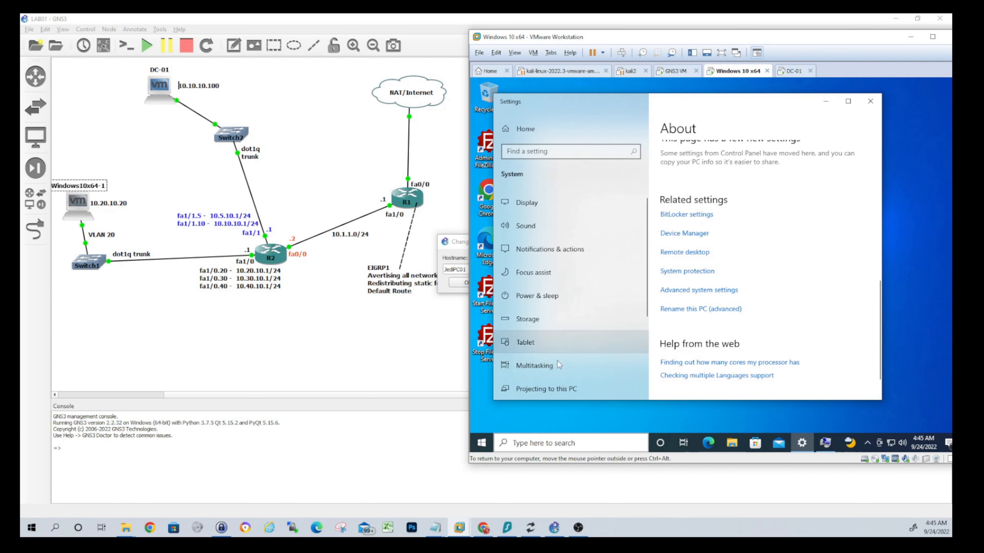
# Move the Settings window aside, accept the domain welcome and restart notices, and close System Properties.
pyautogui.click(837, 313)
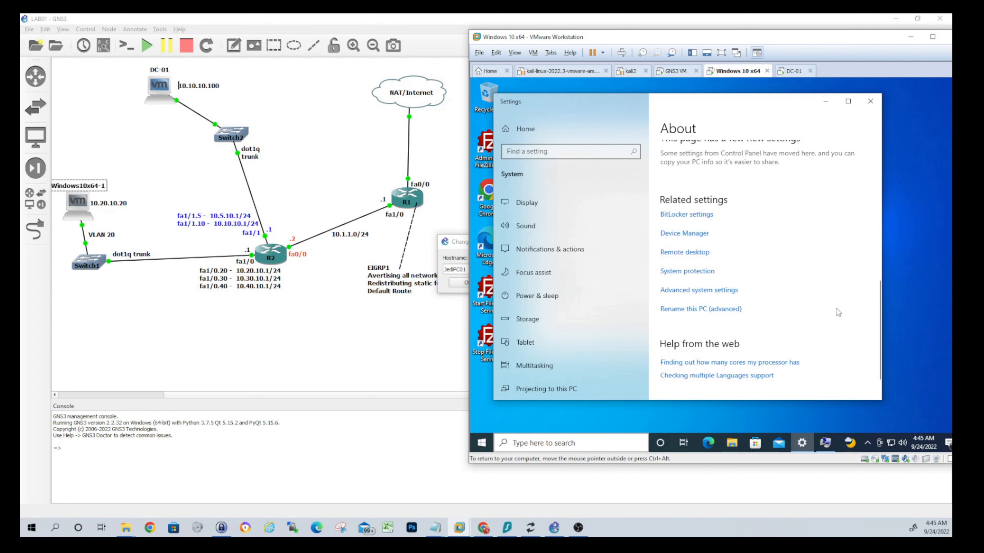
pyautogui.moveTo(795, 102); pyautogui.dragTo(791, 313)
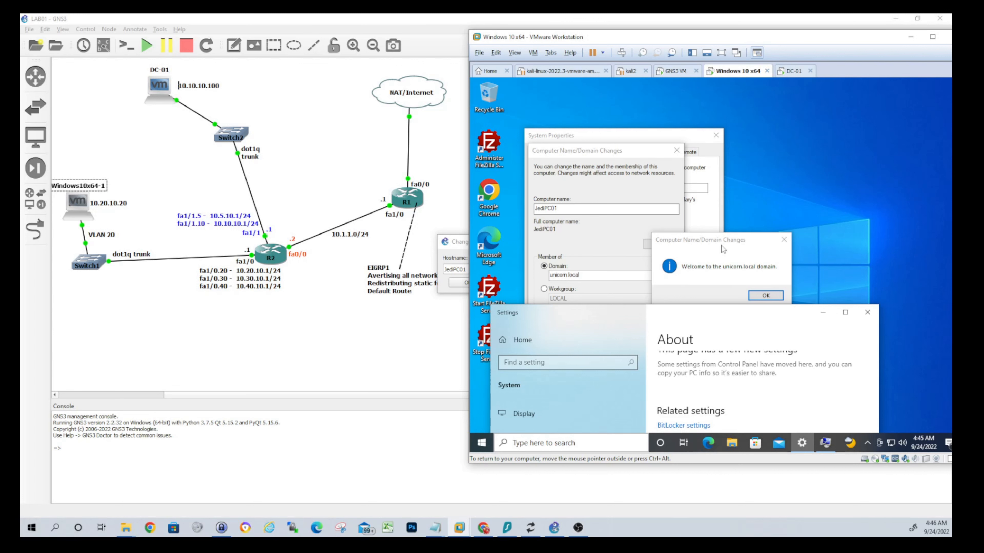
pyautogui.moveTo(722, 241); pyautogui.dragTo(655, 186)
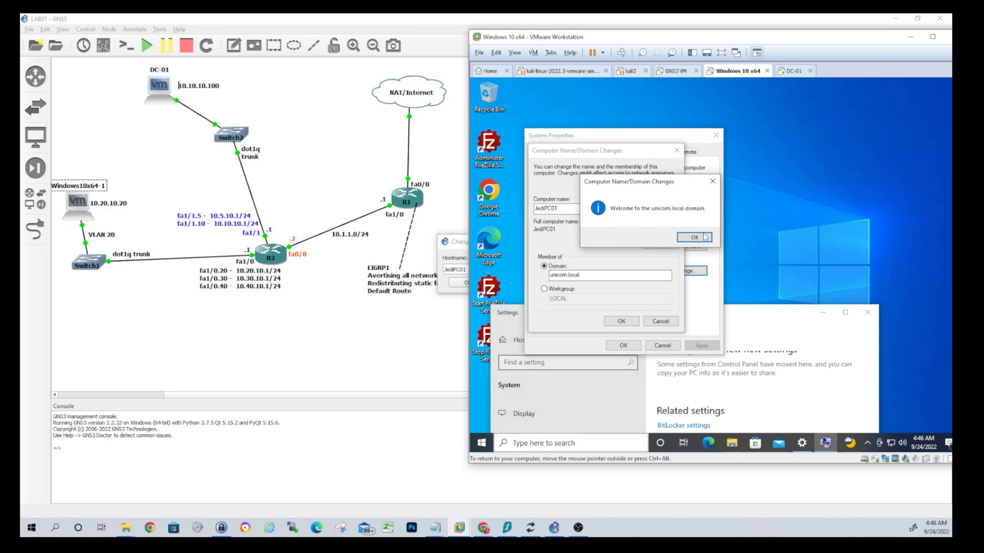
pyautogui.click(694, 237)
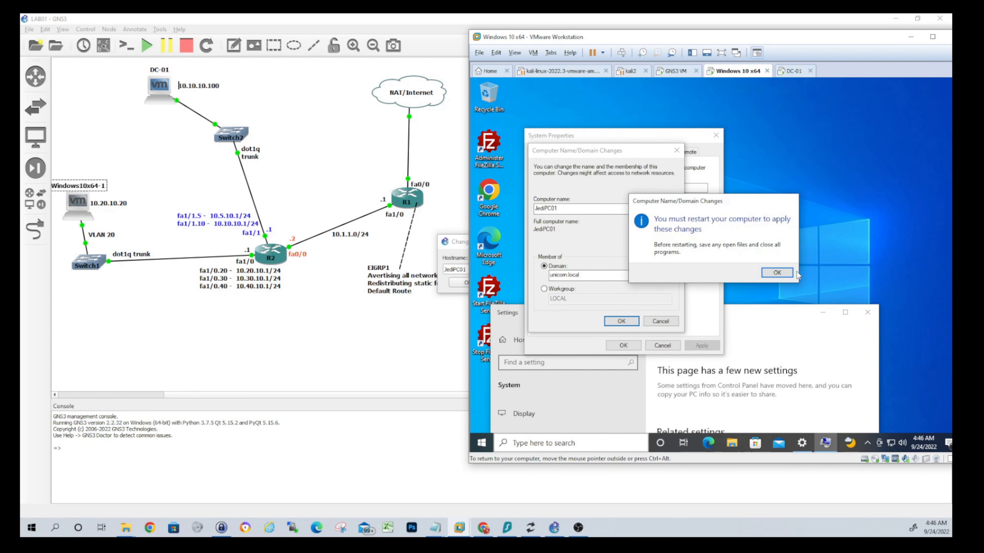
pyautogui.click(777, 272)
pyautogui.click(624, 347)
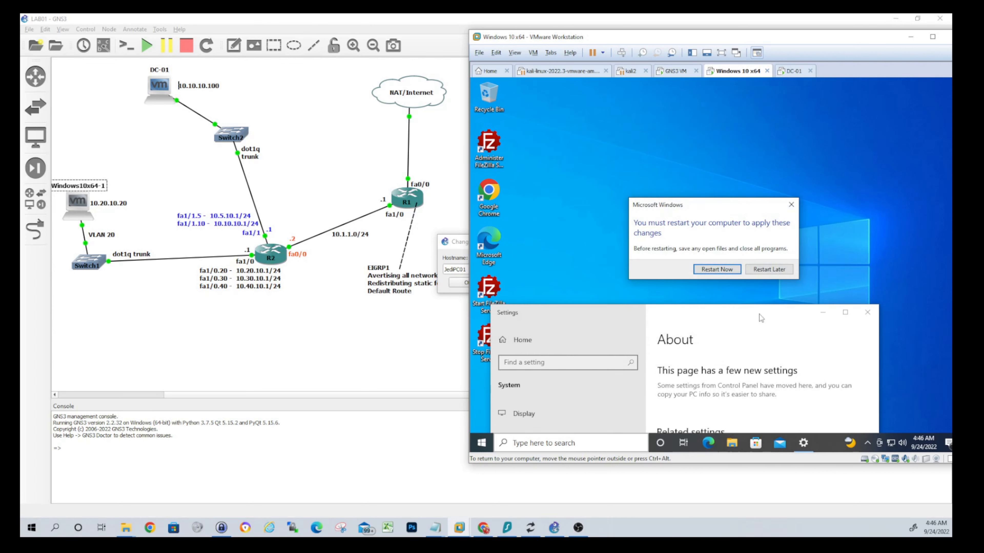
# Restart the Windows 10 virtual machine to apply the domain change and choose to sign in as another user.
pyautogui.click(718, 270)
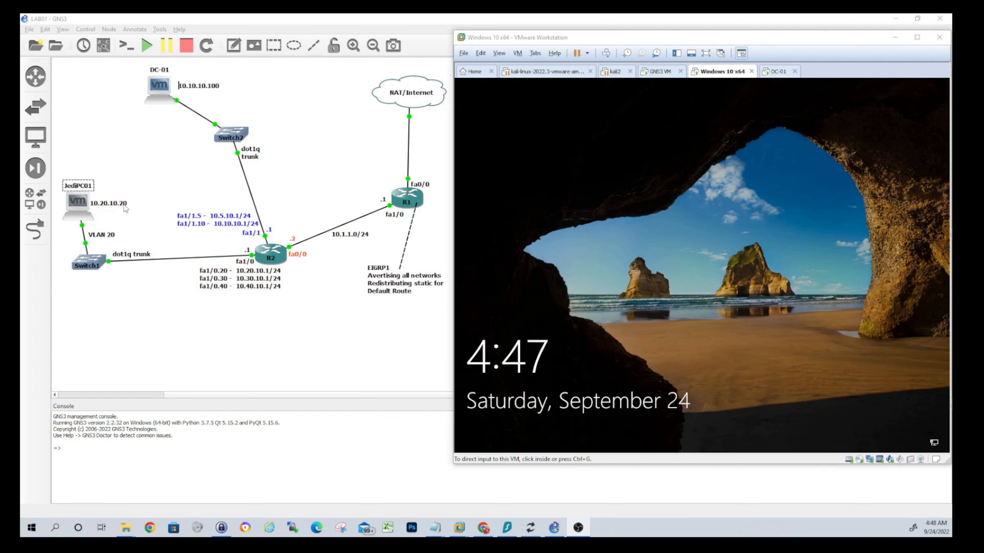
pyautogui.click(727, 352)
pyautogui.click(728, 349)
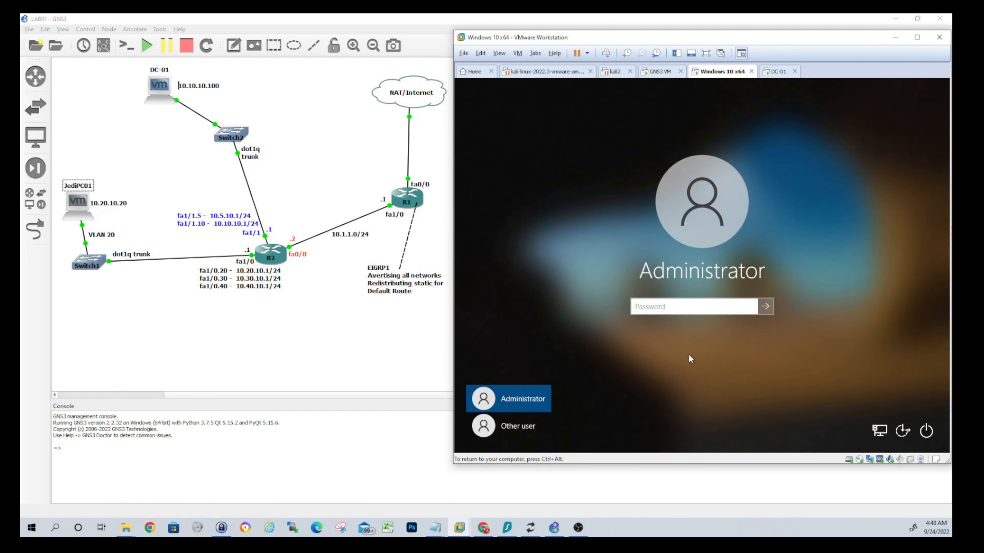
pyautogui.click(512, 426)
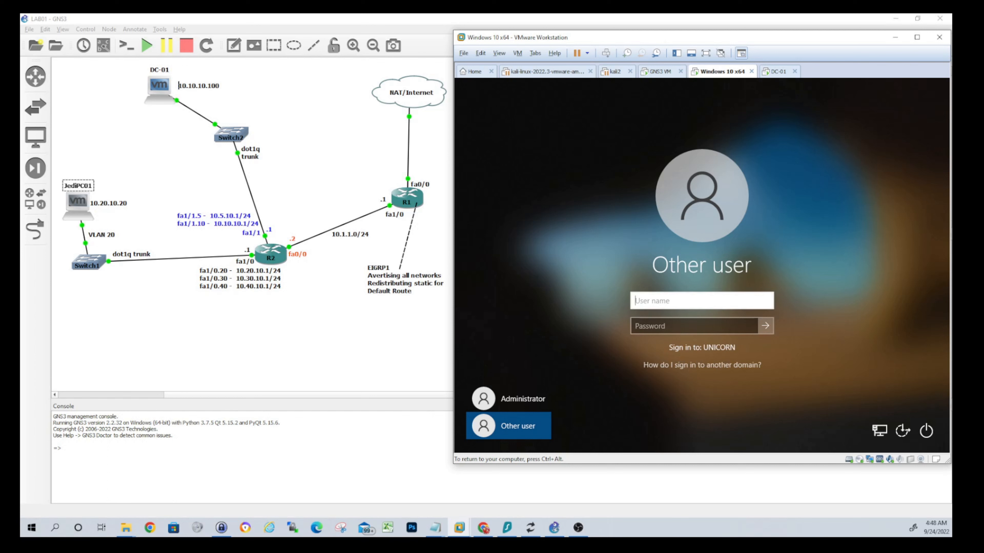
# Sign in to the UNICORN domain with the user name unicorn and the account password.
pyautogui.write('u')
pyautogui.press('BackSpace')
pyautogui.write('unicorn')
pyautogui.press('Tab')
pyautogui.write('•••••••••')
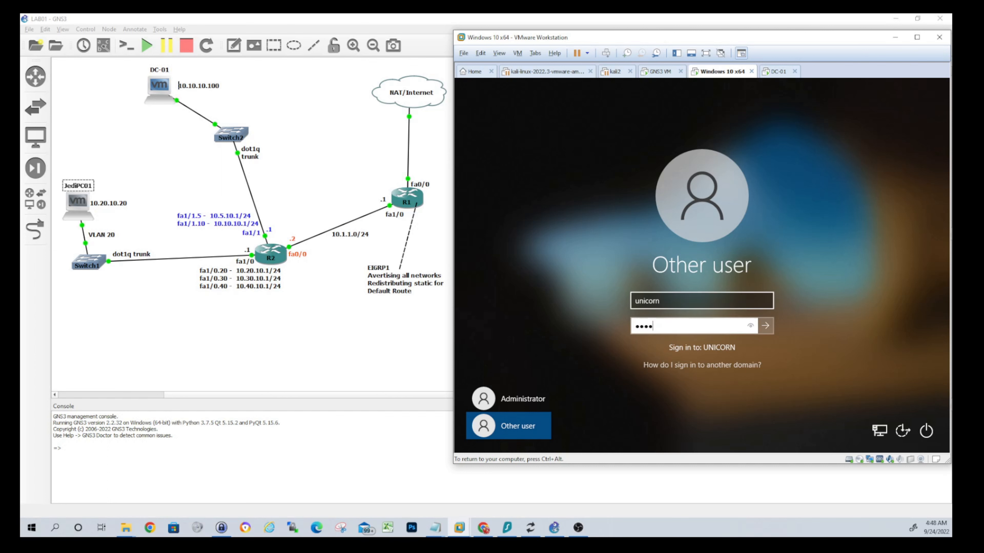
pyautogui.write('•••')
pyautogui.press('Return')
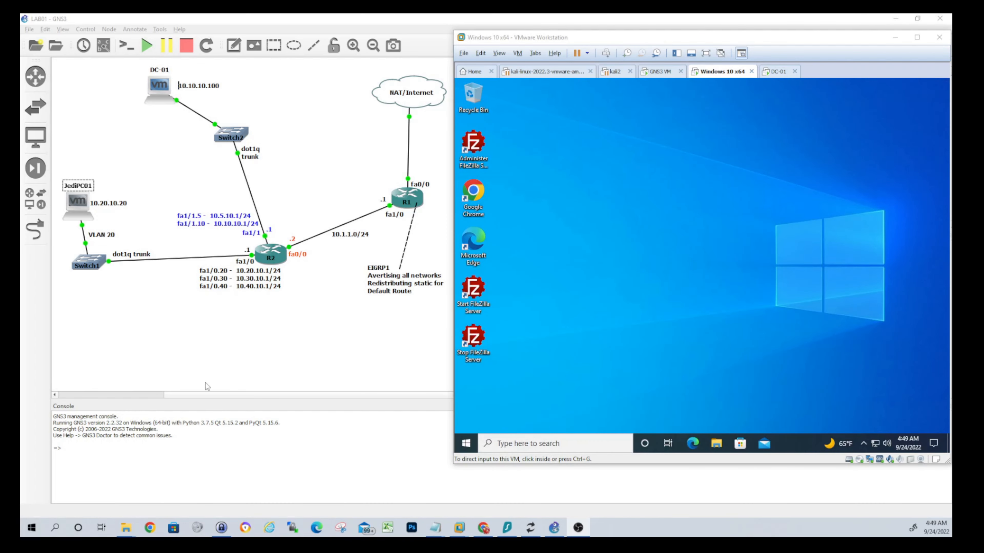
# Decline the VMware Tools log-off request and open a Command Prompt by running cmd.
pyautogui.click(611, 366)
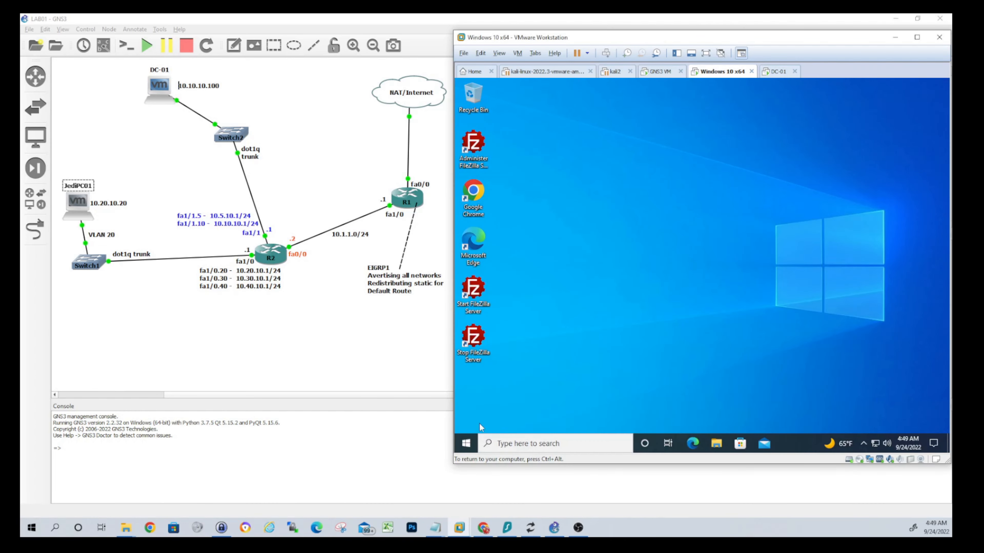
pyautogui.rightClick(467, 446)
pyautogui.click(496, 395)
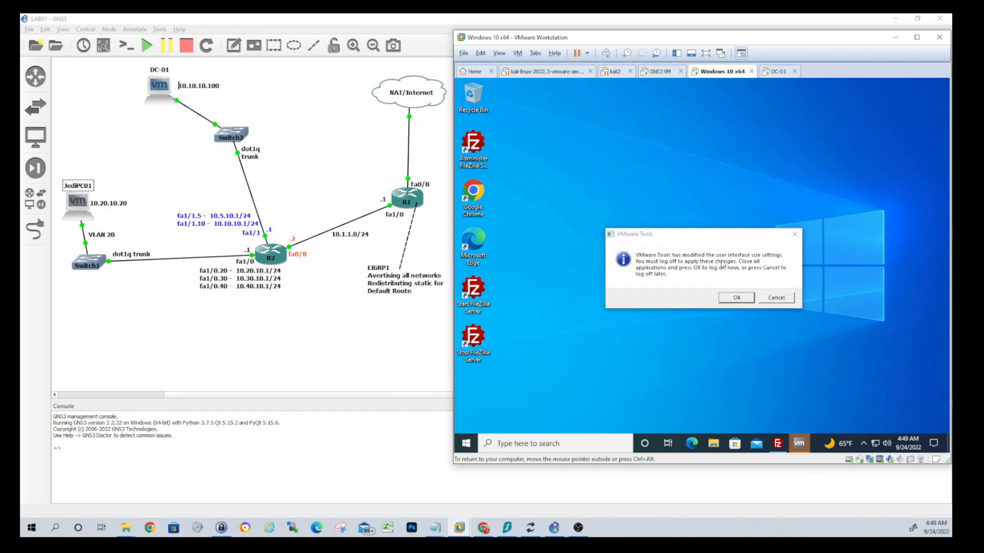
pyautogui.click(776, 297)
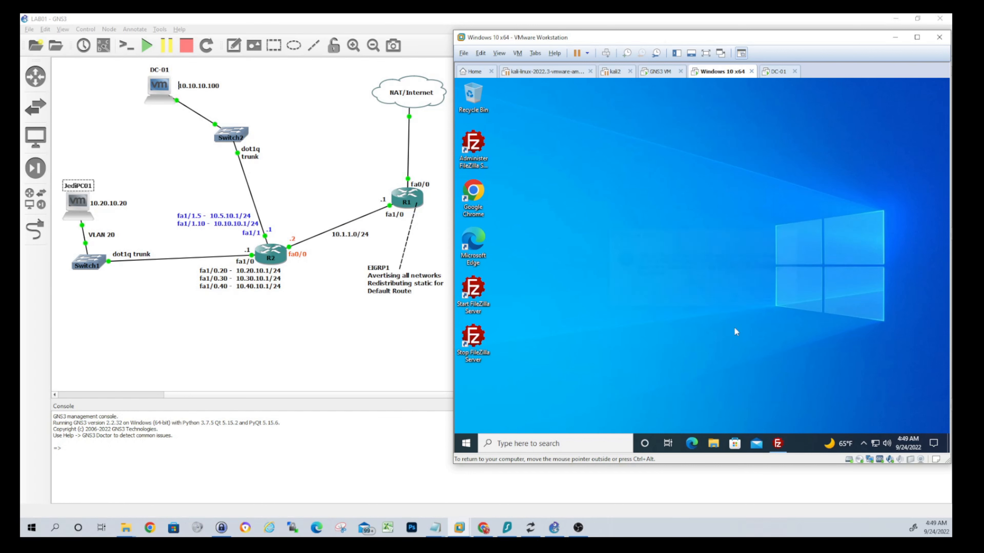
pyautogui.rightClick(470, 446)
pyautogui.click(504, 399)
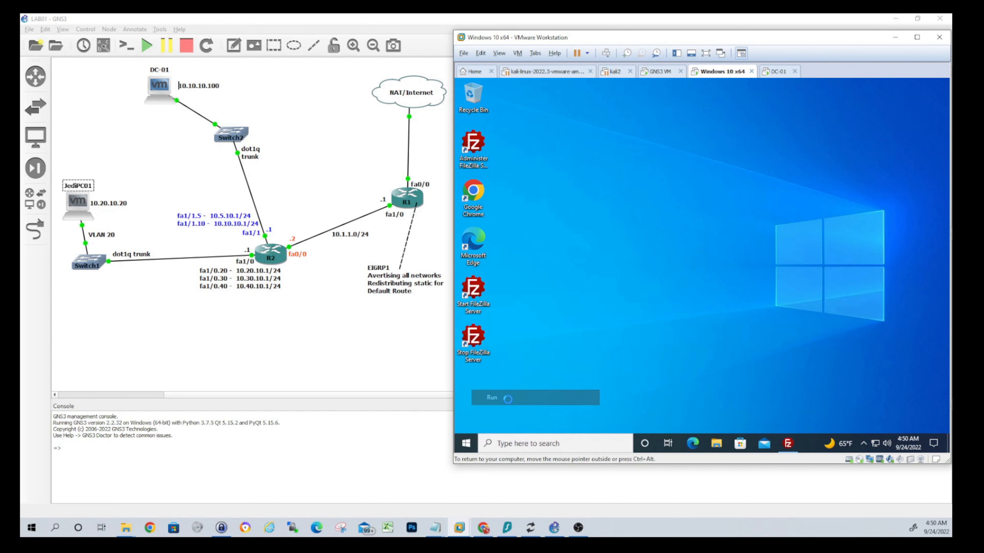
pyautogui.write('cmd')
pyautogui.press('Return')
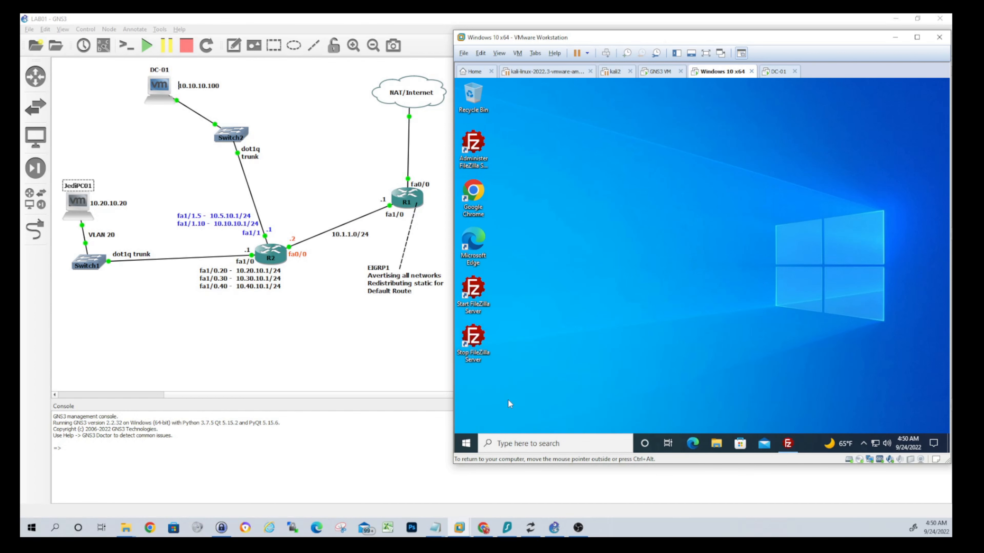
# Display the computer's IP configuration with ipconfig and its full details with ipconfig /all.
pyautogui.write('ipcofnig')
pyautogui.press('Return')
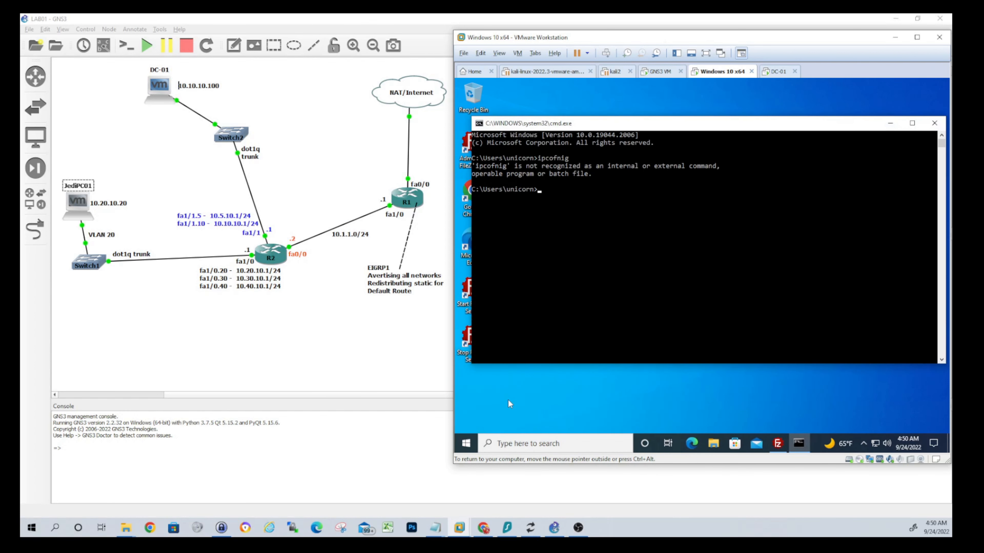
pyautogui.write('ipconfig')
pyautogui.press('Return')
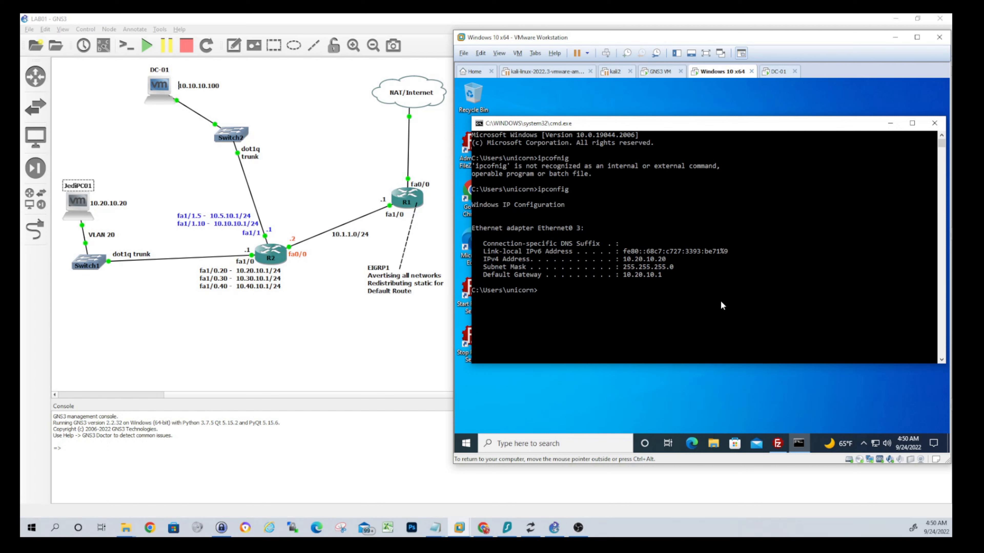
pyautogui.write('ipconfig /all')
pyautogui.press('Return')
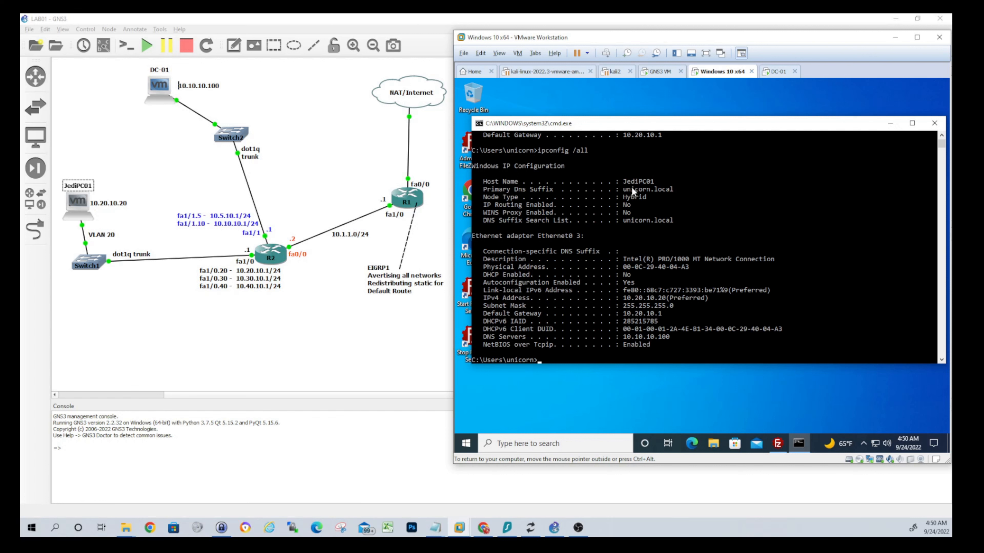
# Query the DNS server for google.com with nslookup.
pyautogui.click(663, 352)
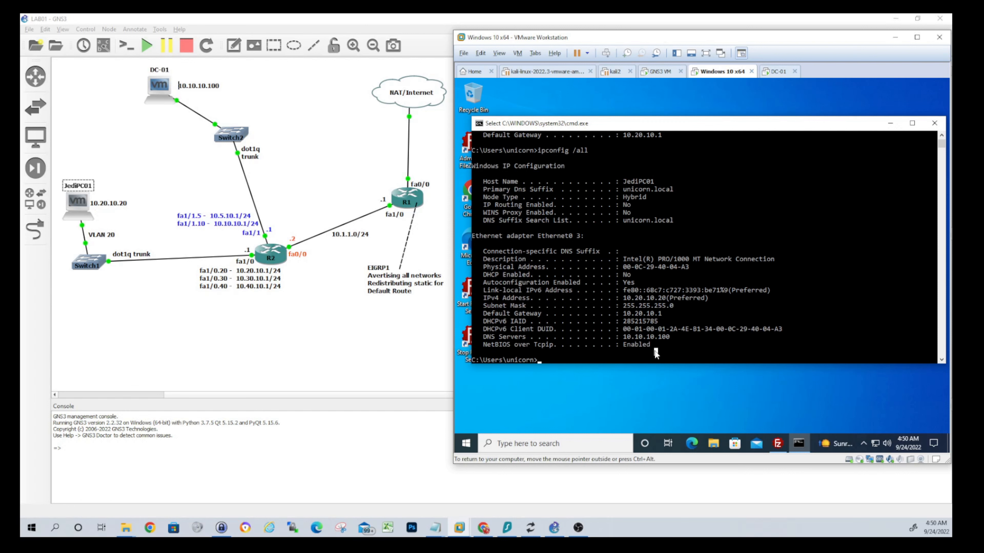
pyautogui.press('Escape')
pyautogui.write('nslookup googl.eo')
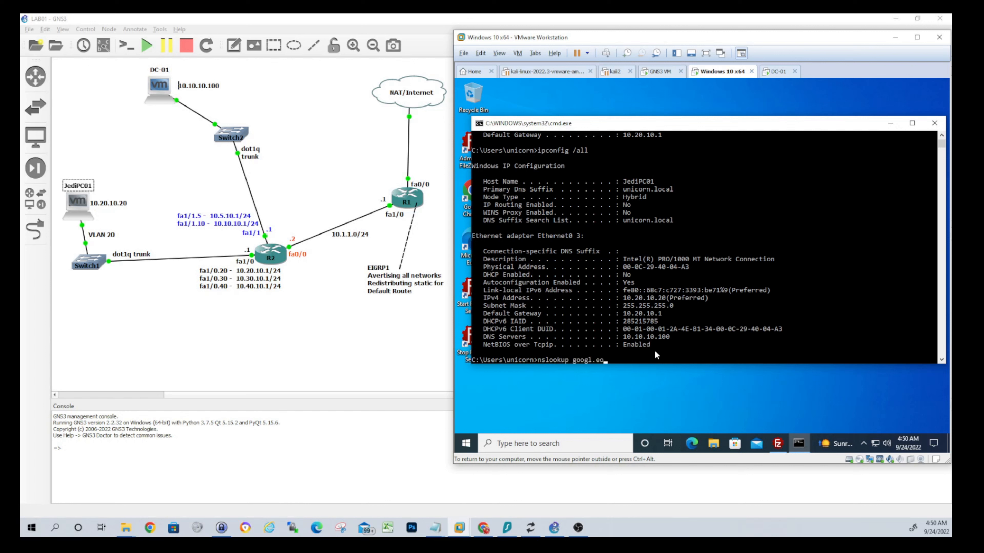
pyautogui.press('BackSpace')
pyautogui.press('BackSpace')
pyautogui.press('BackSpace')
pyautogui.write('e.com')
pyautogui.press('Return')
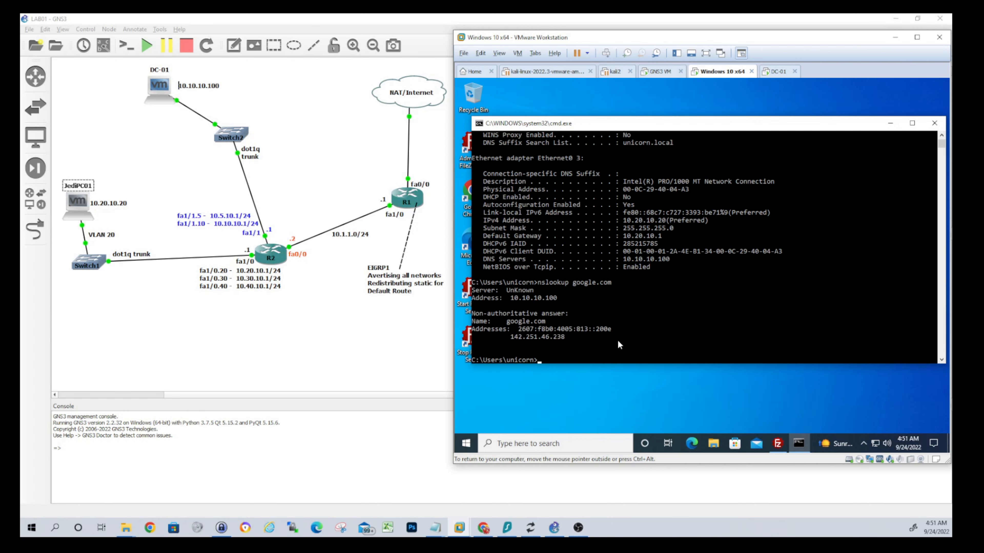
# Clear the Command Prompt output with cls.
pyautogui.press('Return')
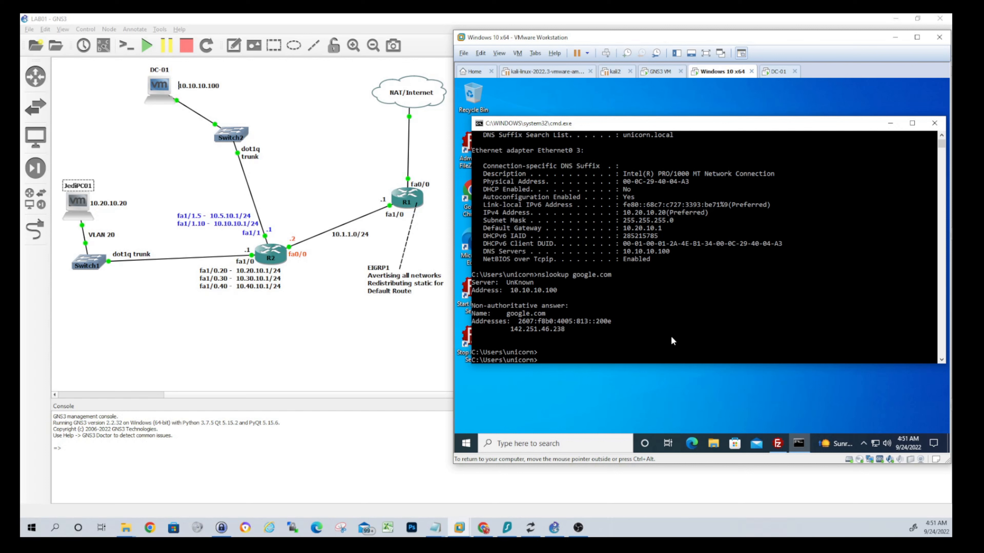
pyautogui.write('cls')
pyautogui.press('Return')
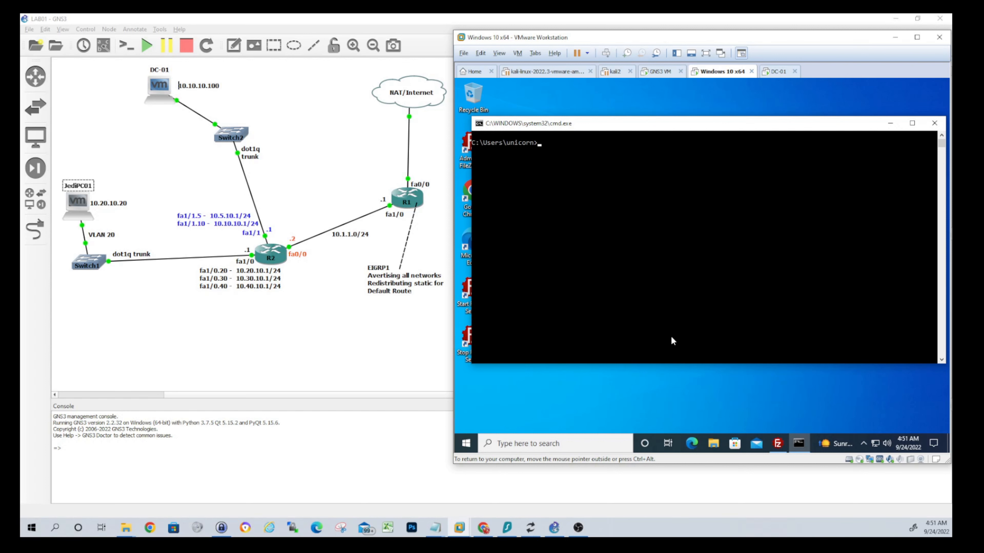
pyautogui.click(667, 251)
pyautogui.click(690, 203)
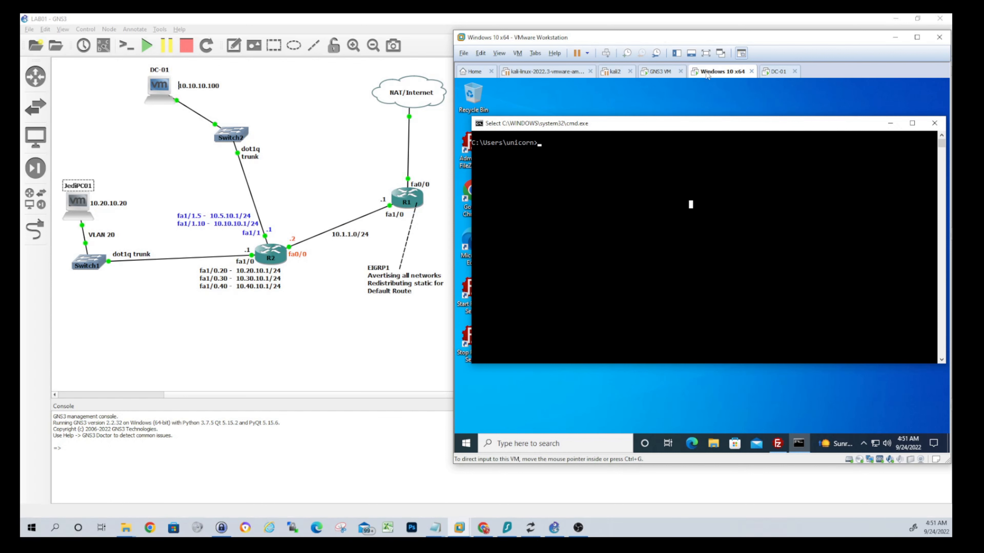
# Switch to the DC-01 virtual machine and unlock the unicorn session with the account password.
pyautogui.click(777, 74)
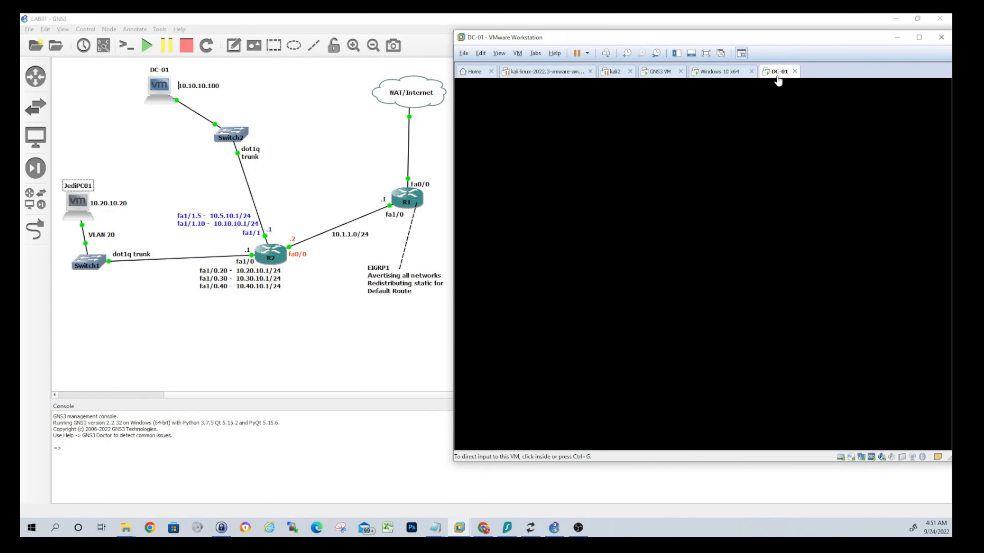
pyautogui.click(774, 139)
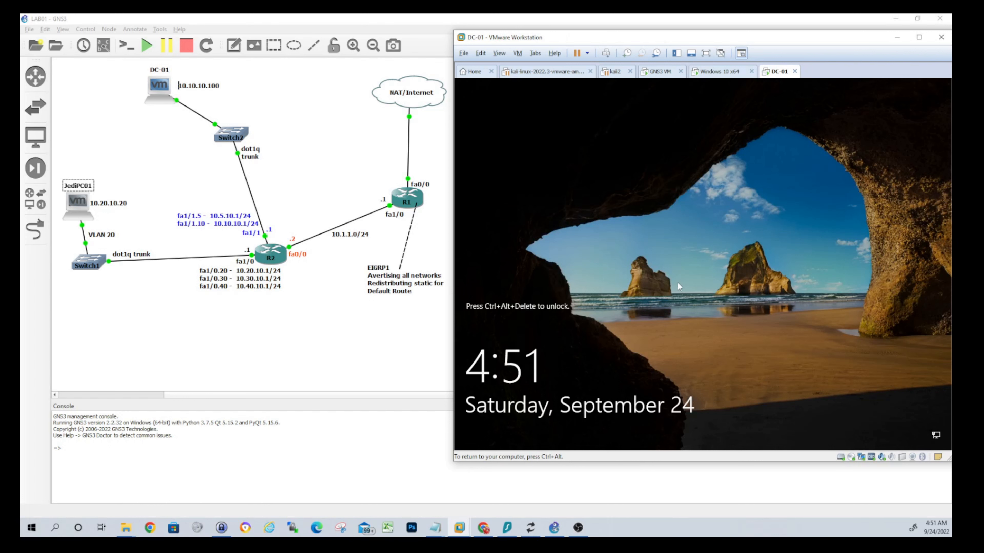
pyautogui.press('ctrl+alt+Insert')
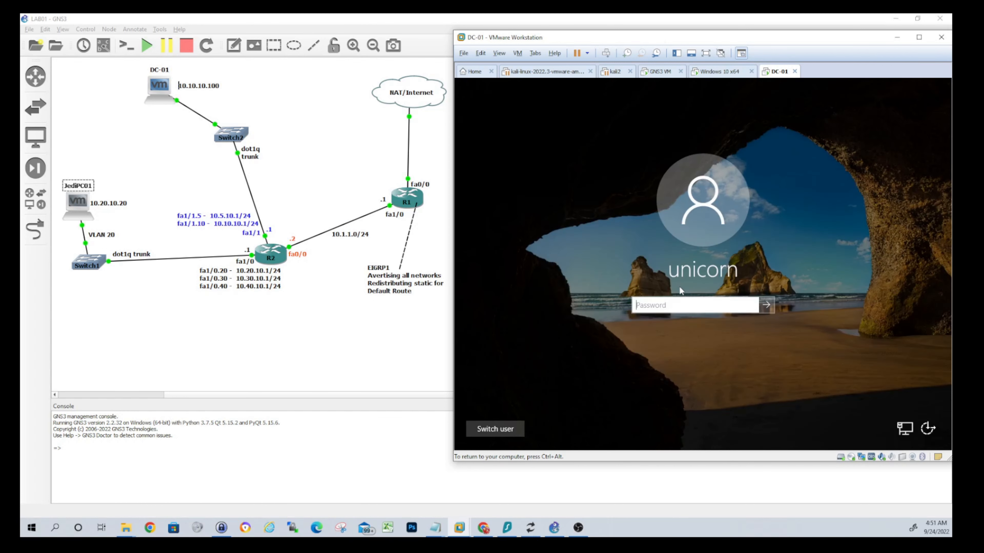
pyautogui.write('•••••••••')
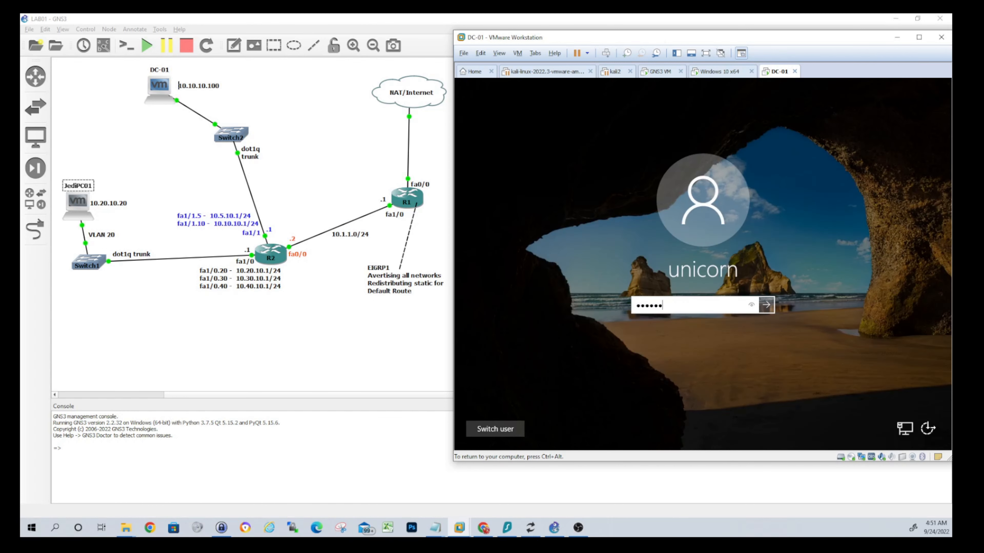
pyautogui.write('•••')
pyautogui.press('Return')
pyautogui.hotkey('ctrl', 'alt')
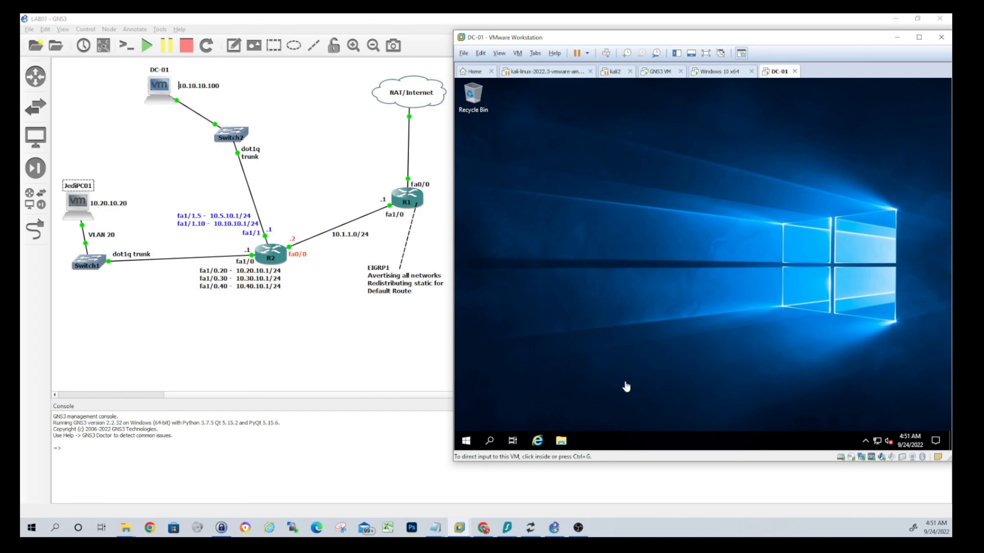
# Open Server Manager on DC-01 and permanently dismiss the Windows Admin Center message.
pyautogui.click(466, 441)
pyautogui.click(467, 442)
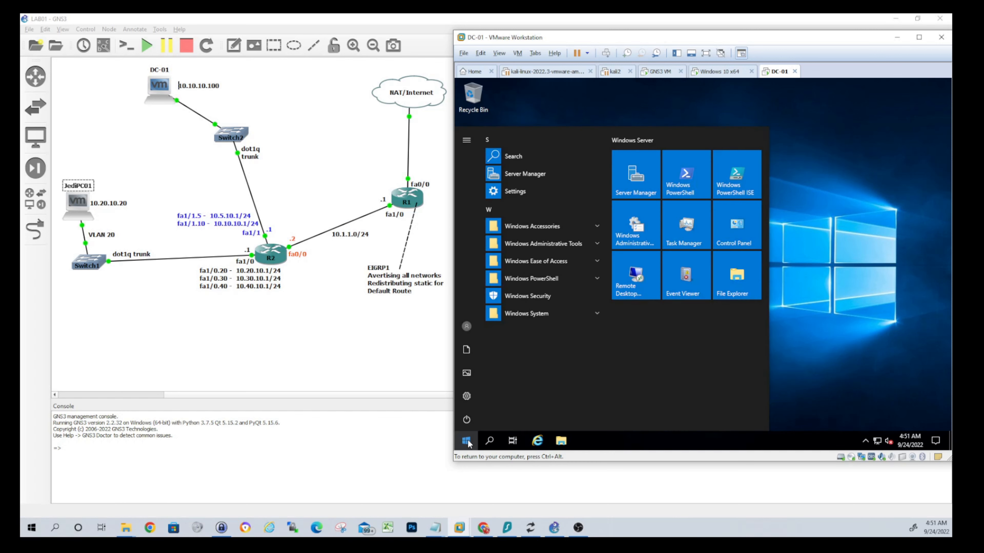
pyautogui.click(542, 173)
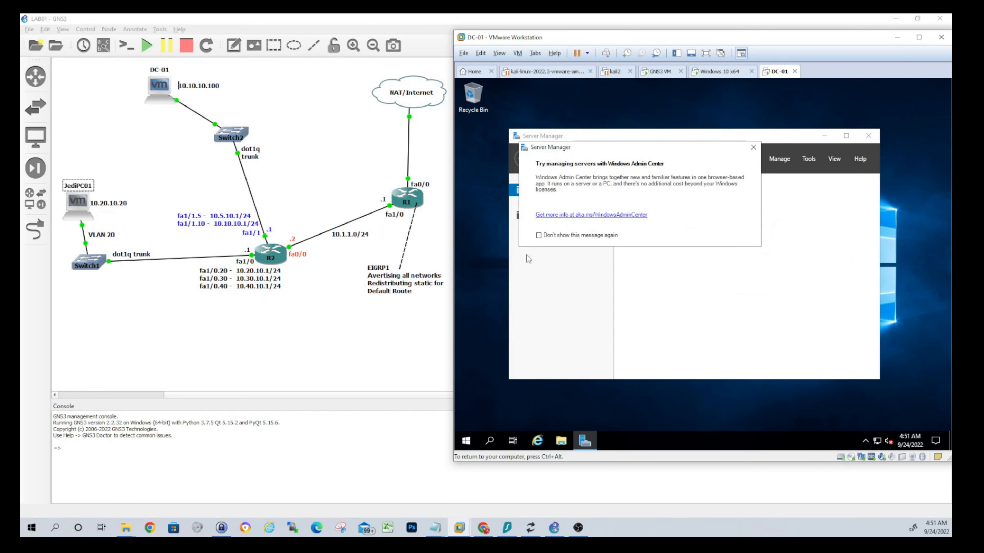
pyautogui.click(573, 236)
pyautogui.click(753, 147)
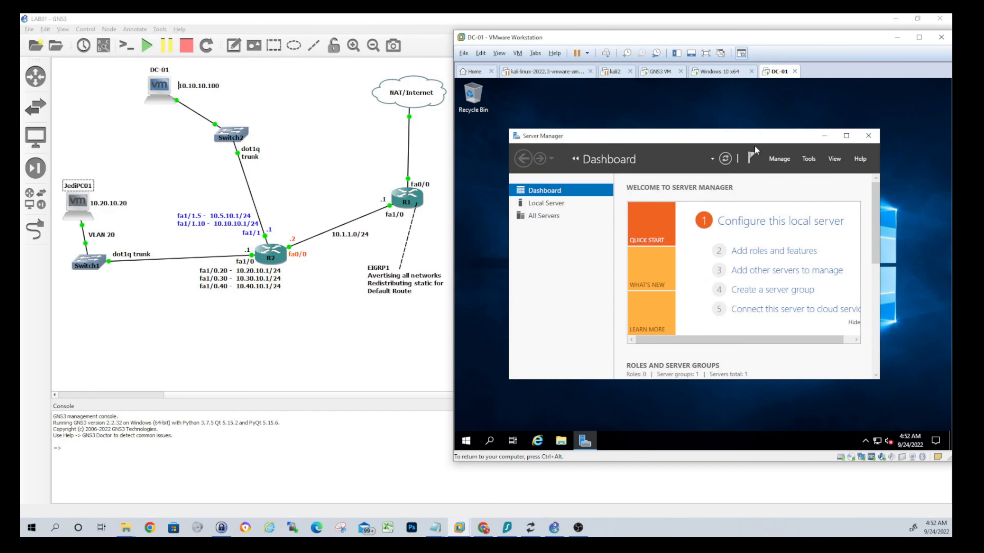
pyautogui.click(623, 407)
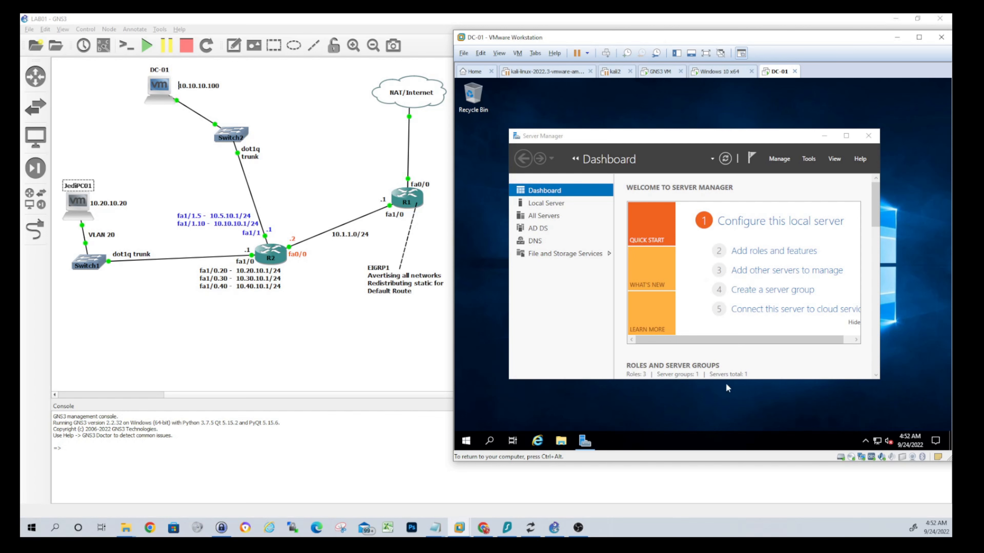
# Set the Server Manager properties so that it does not start automatically at logon.
pyautogui.click(809, 159)
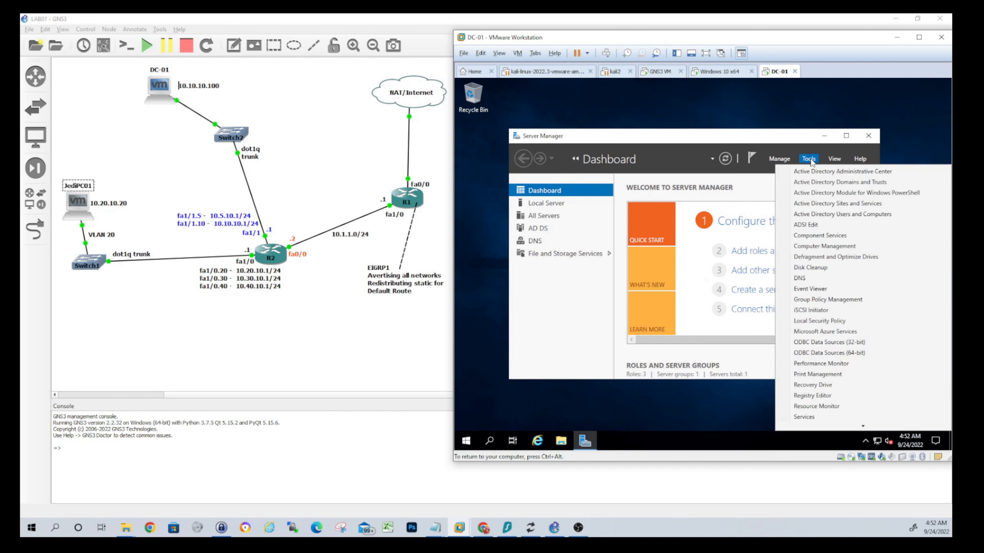
pyautogui.click(782, 160)
pyautogui.click(802, 219)
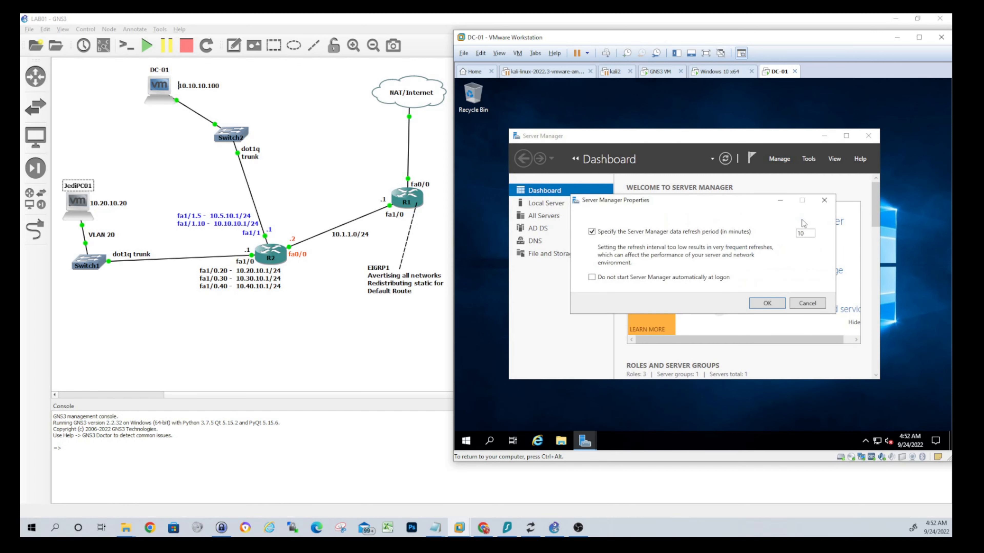
pyautogui.click(623, 277)
pyautogui.click(776, 305)
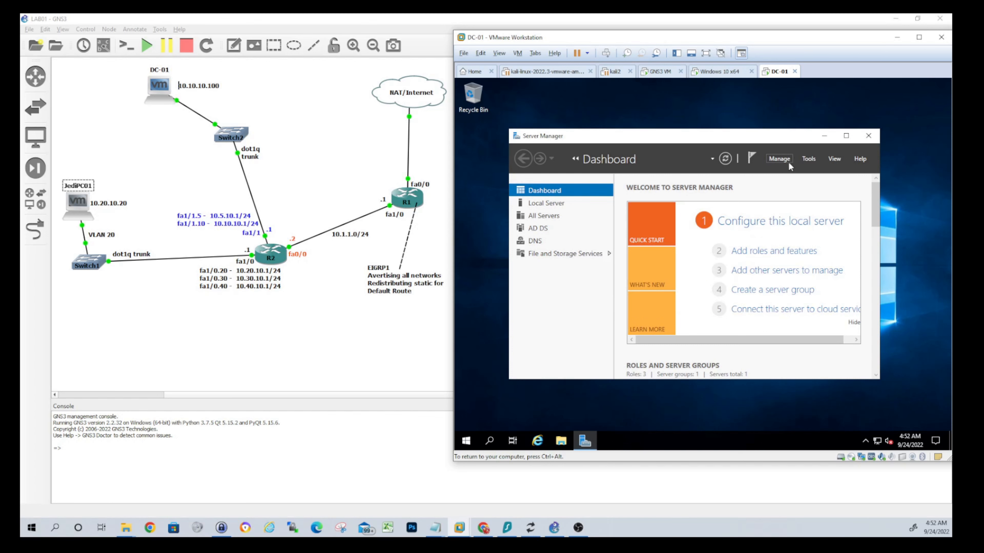
# Start adding roles and features with a role-based installation on DC01.unicorn.local and proceed to the server role selection.
pyautogui.click(784, 252)
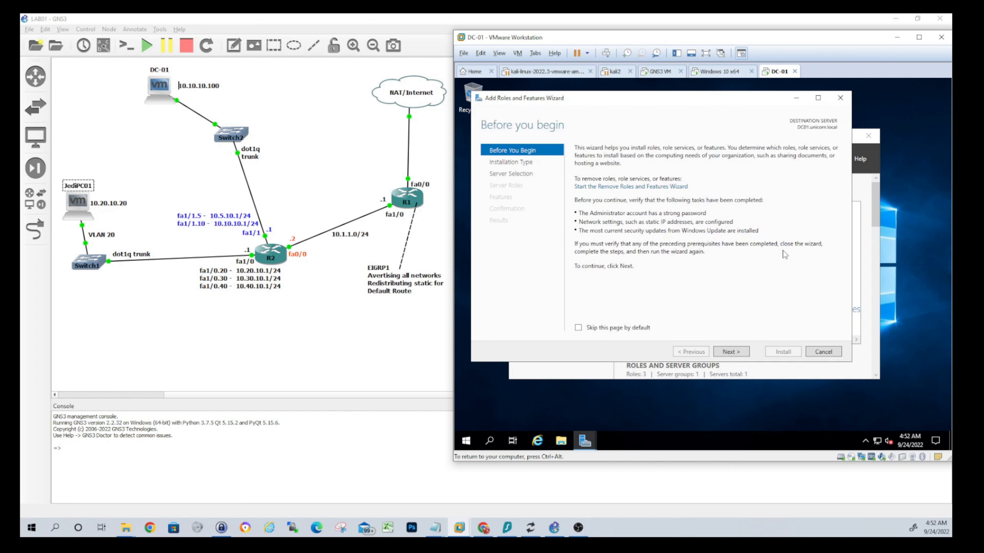
pyautogui.click(737, 352)
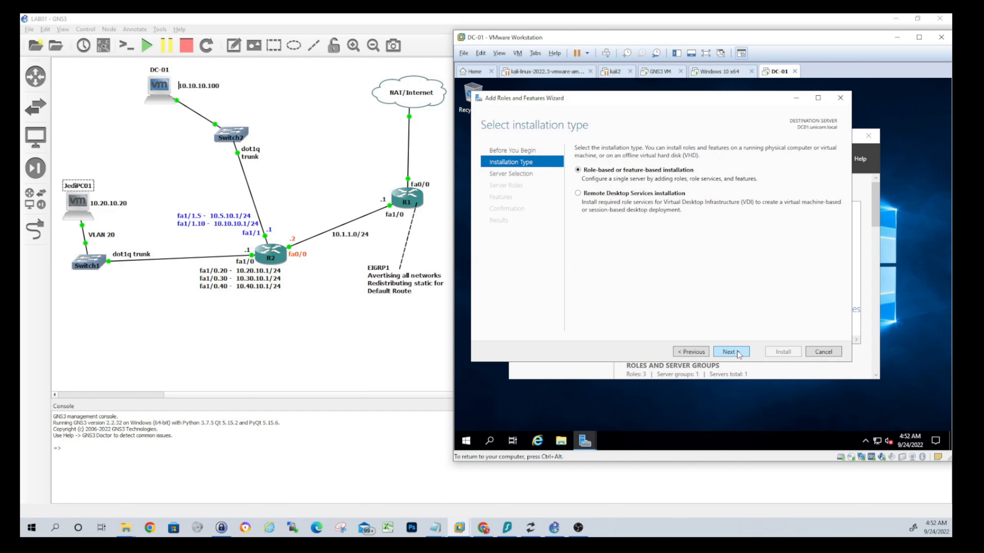
pyautogui.click(737, 353)
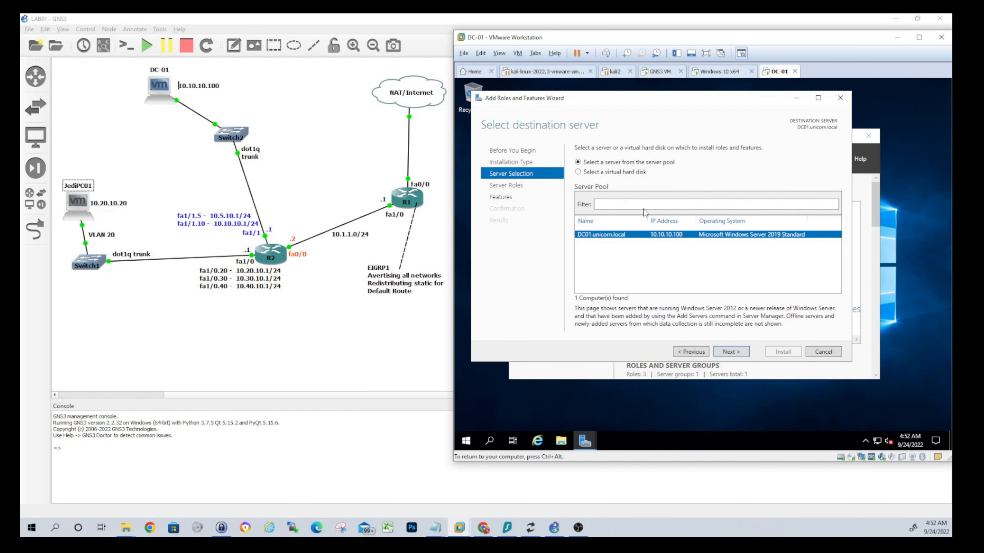
pyautogui.click(732, 352)
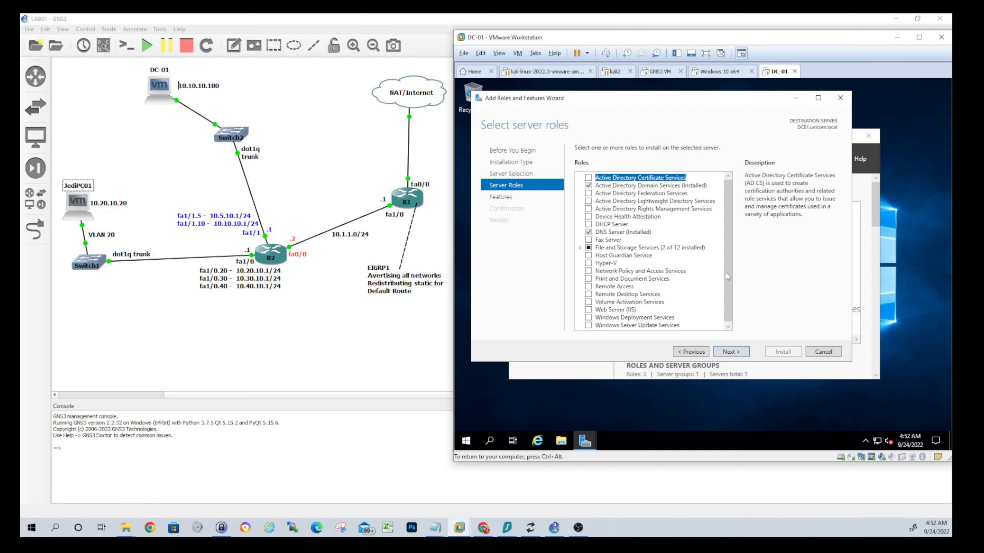
# Select the DHCP Server role, keep the default features, and install it on the destination server.
pyautogui.click(590, 225)
pyautogui.click(689, 308)
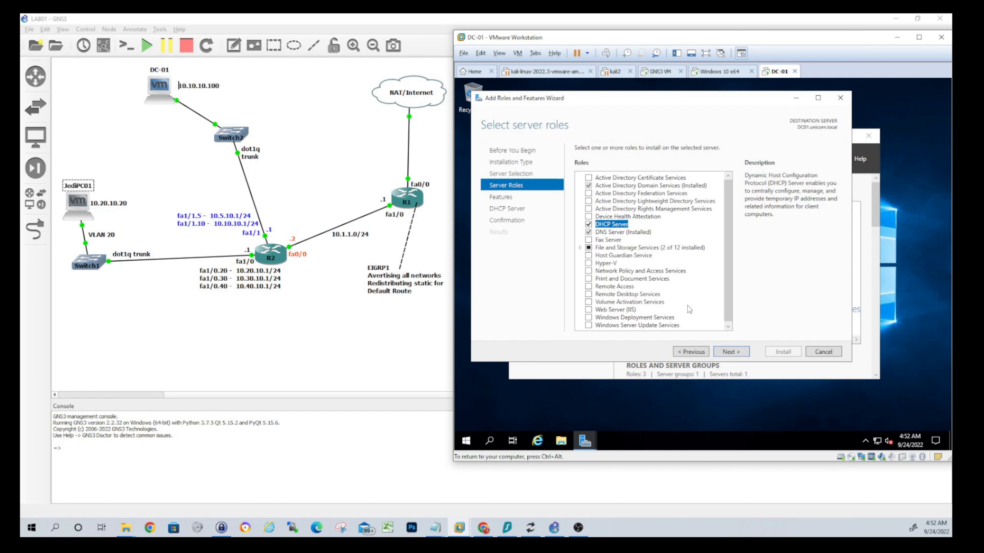
pyautogui.click(735, 354)
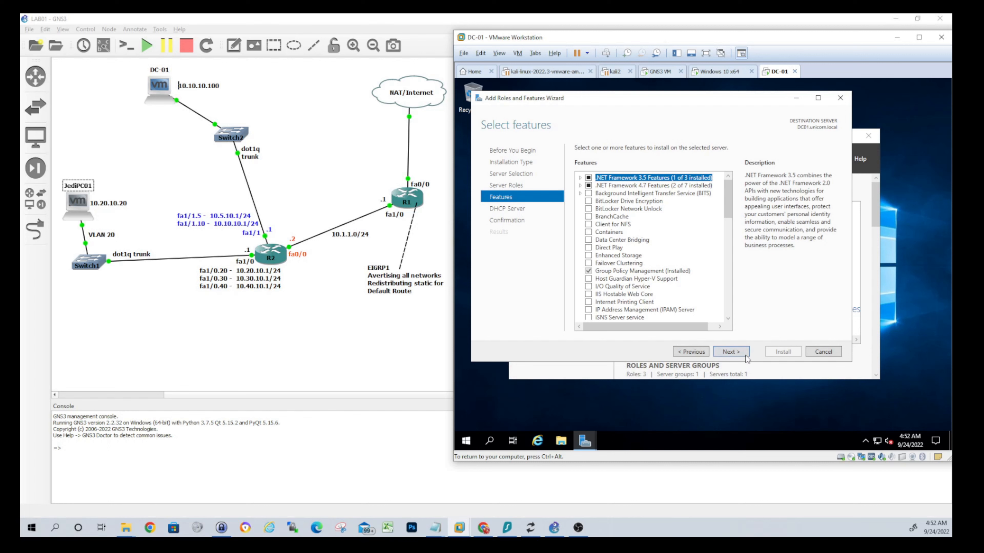
pyautogui.click(744, 353)
pyautogui.click(743, 353)
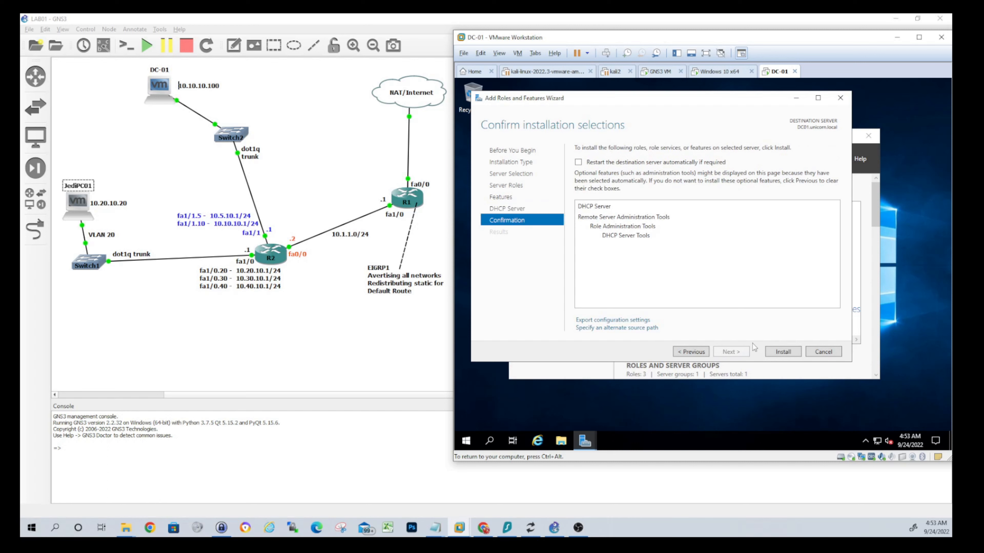
pyautogui.click(794, 357)
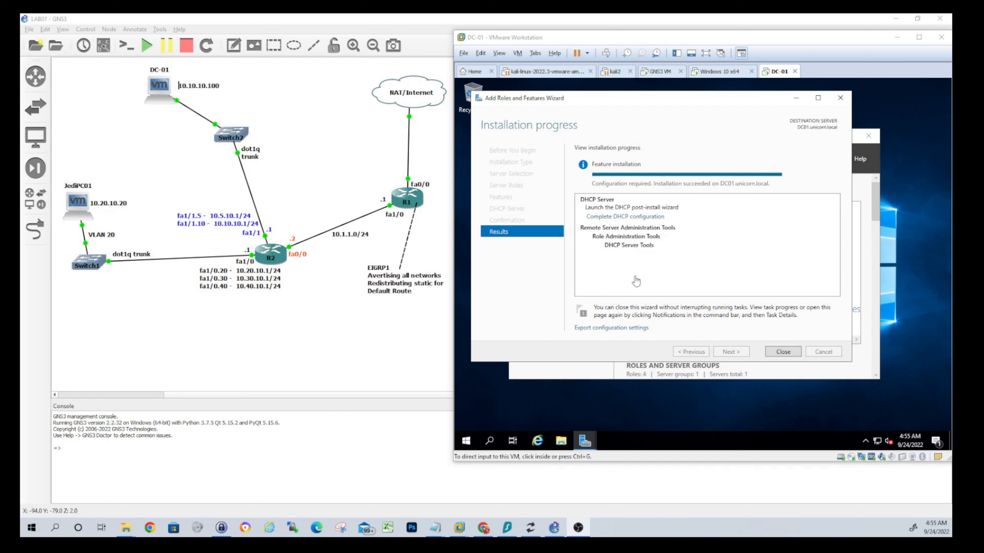
pyautogui.click(746, 267)
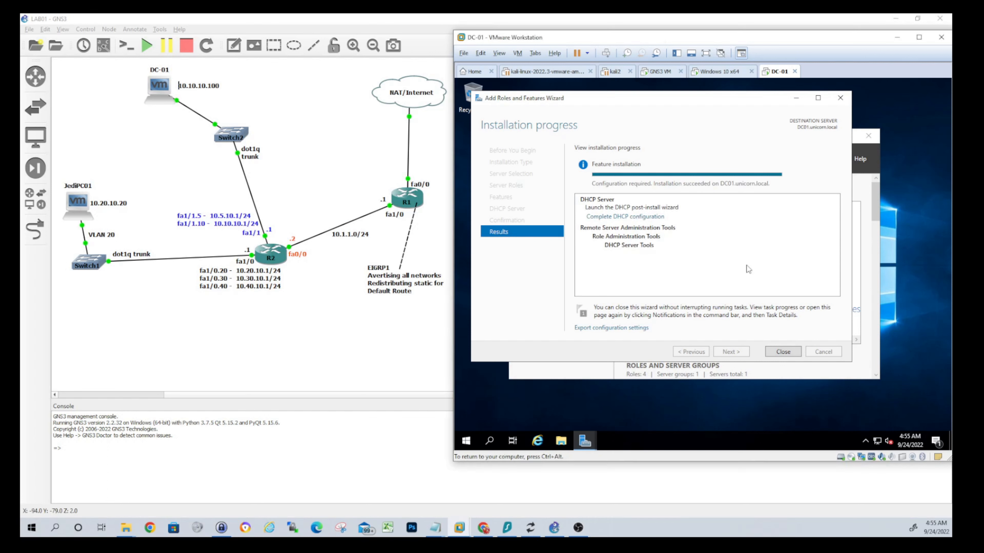
# Complete the DHCP post-install configuration with the preselected domain user's credentials, and close the wizards and Server Manager.
pyautogui.click(634, 218)
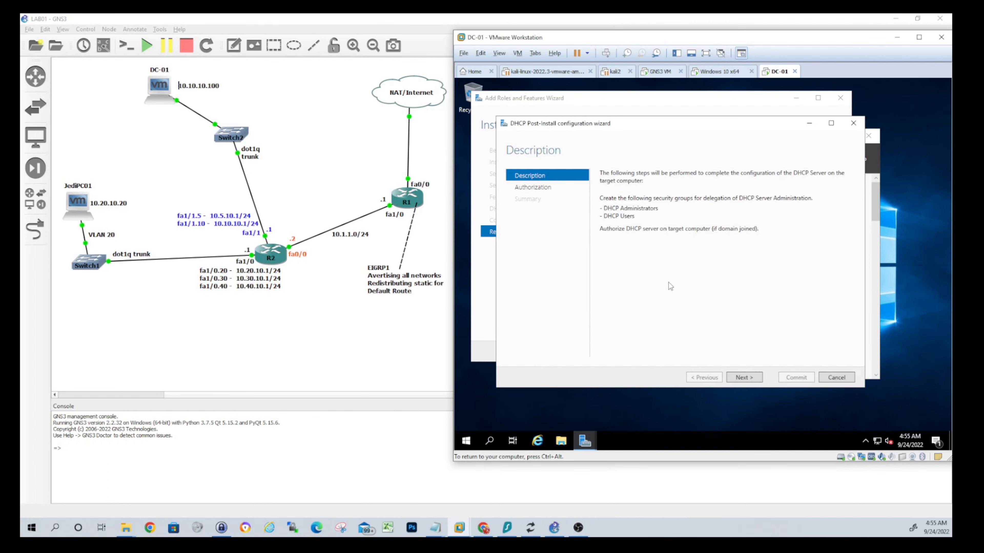
pyautogui.click(746, 380)
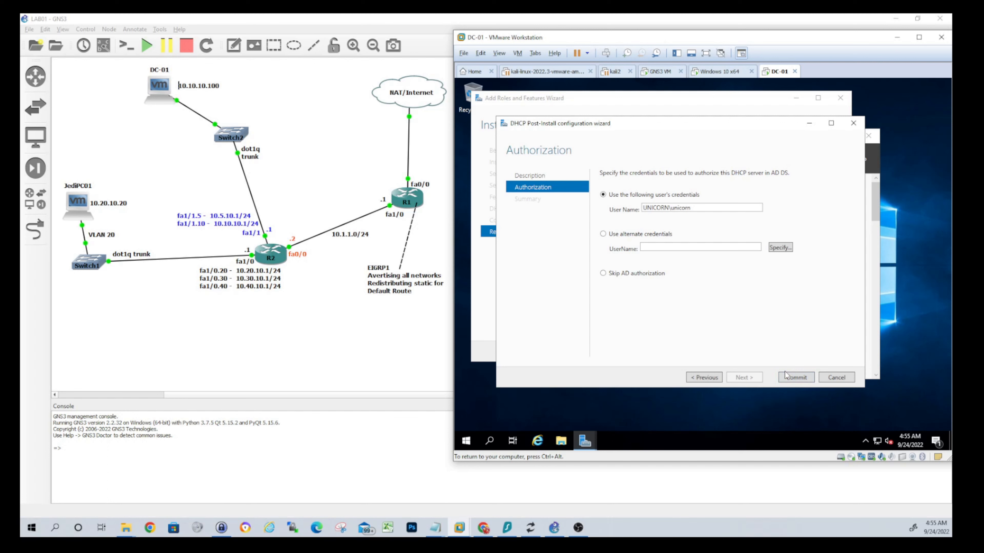
pyautogui.click(801, 382)
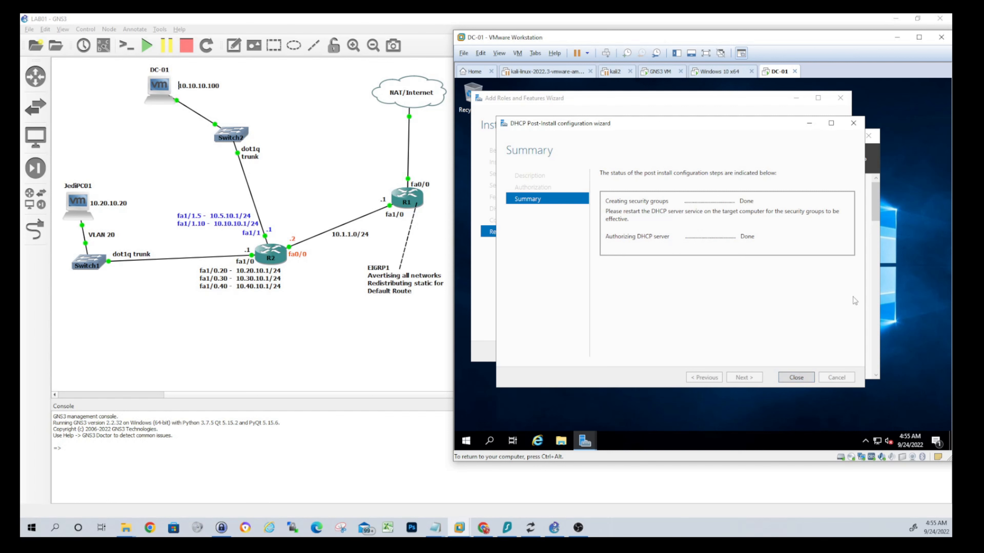
pyautogui.click(797, 378)
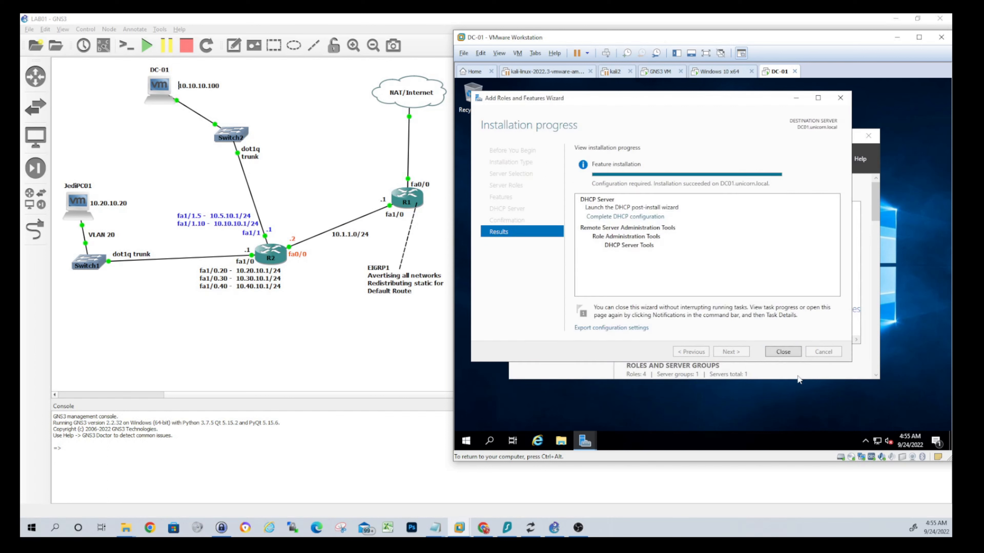
pyautogui.click(783, 352)
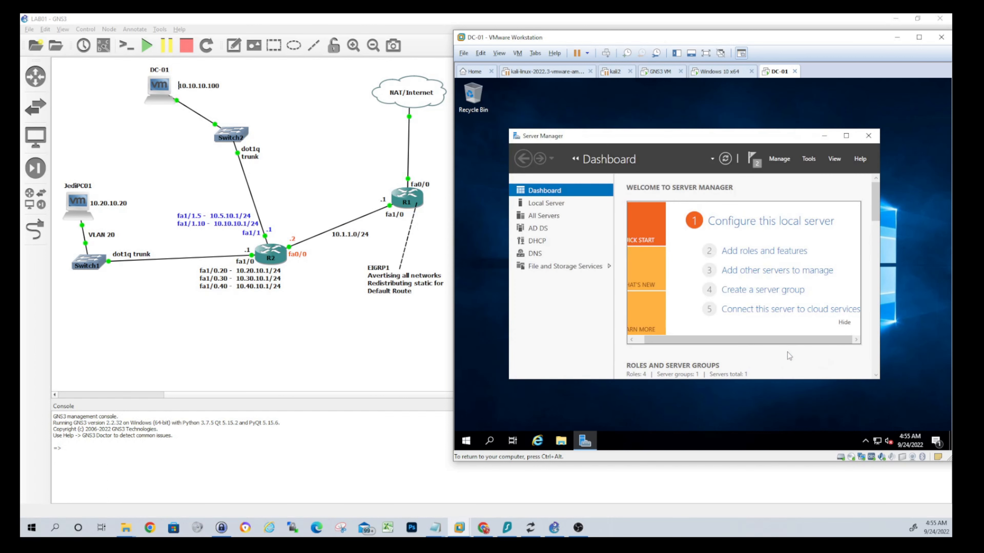
pyautogui.click(868, 136)
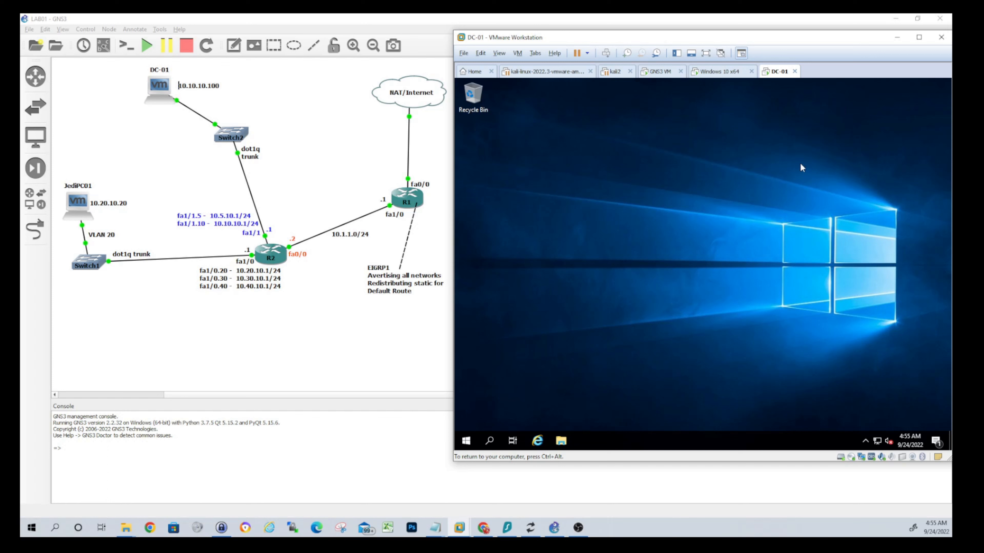
# Open the DHCP console, enlarge its window, and widen the server tree so the full server name fits.
pyautogui.click(466, 441)
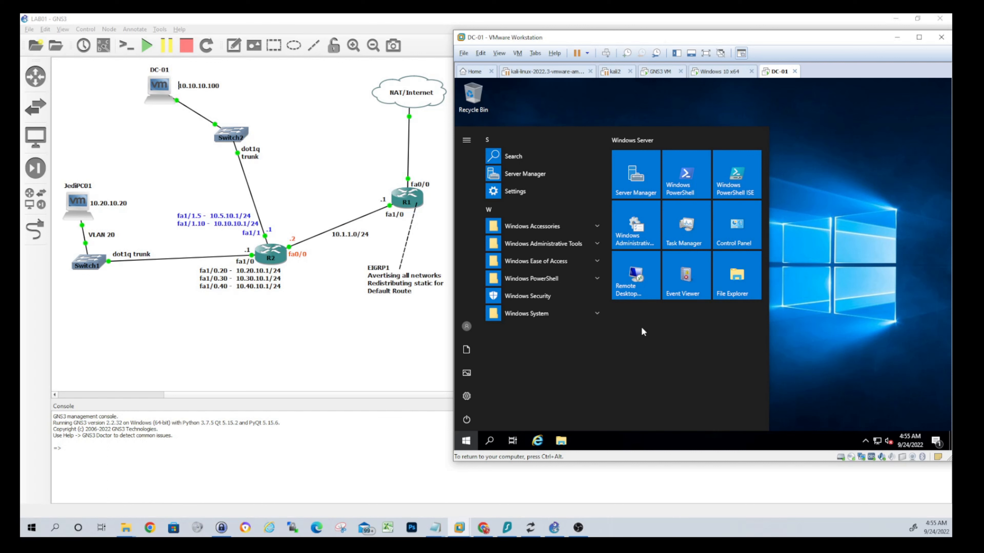
pyautogui.write('dhcp')
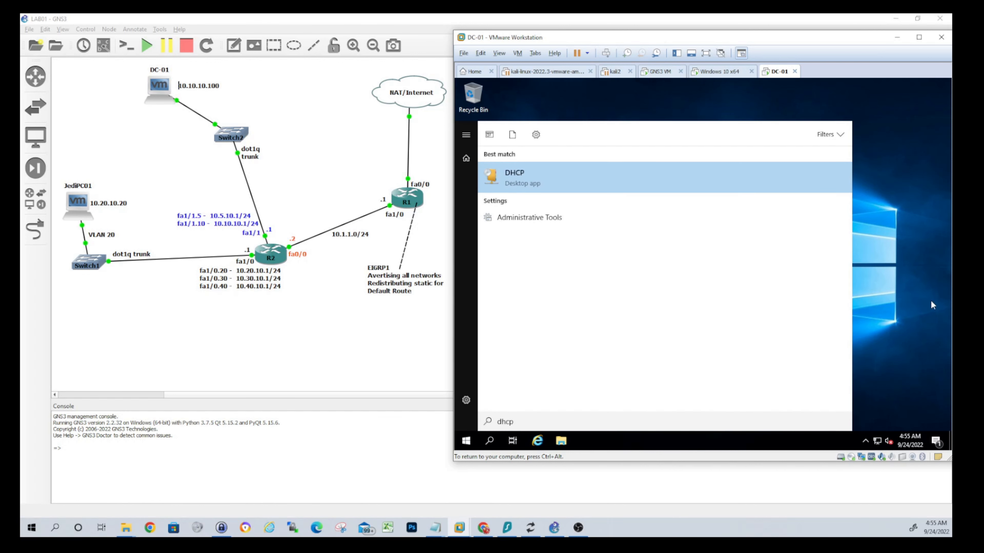
pyautogui.click(528, 177)
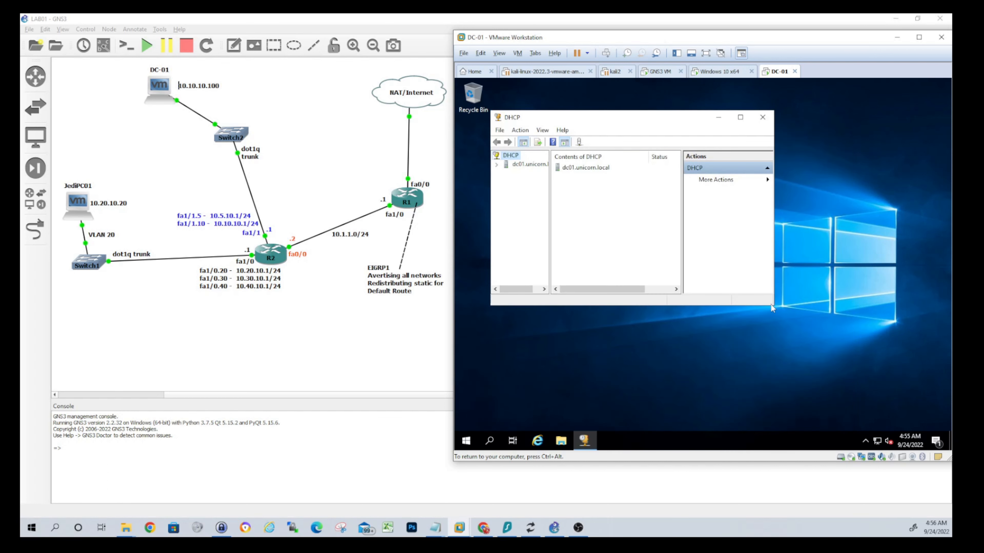
pyautogui.moveTo(773, 305); pyautogui.dragTo(916, 450)
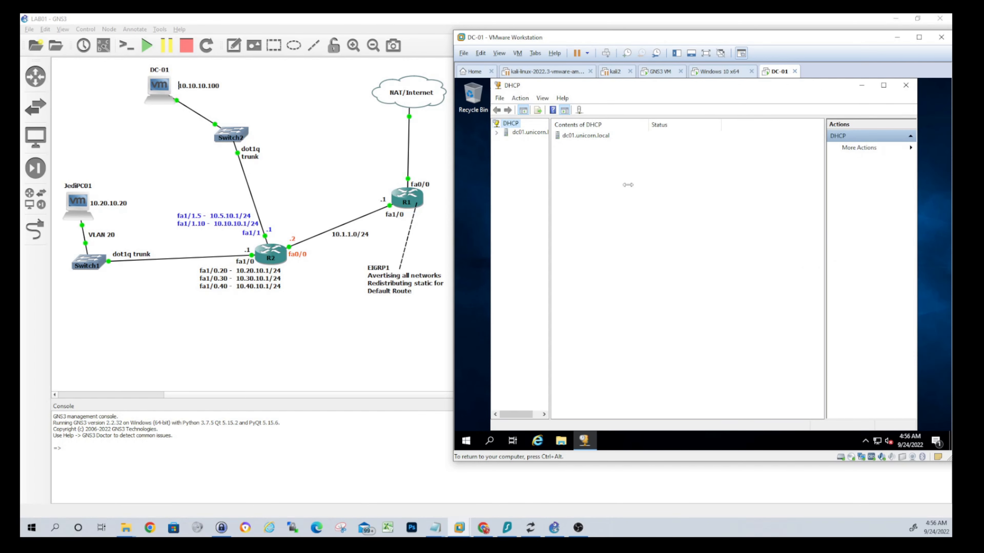
pyautogui.moveTo(627, 185); pyautogui.dragTo(628, 185)
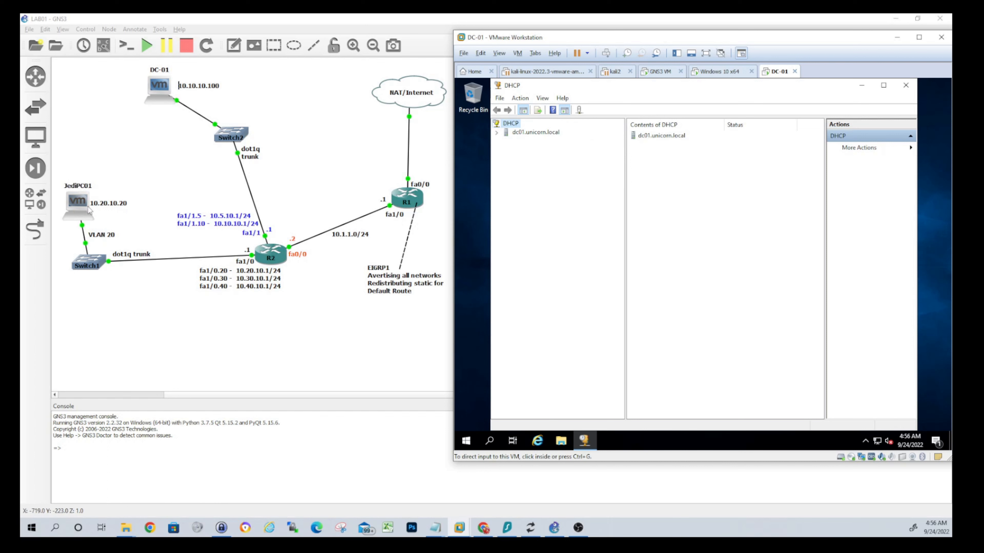
# Start a new IPv4 scope on dc01.unicorn.local and name it VLAN 20.
pyautogui.click(510, 144)
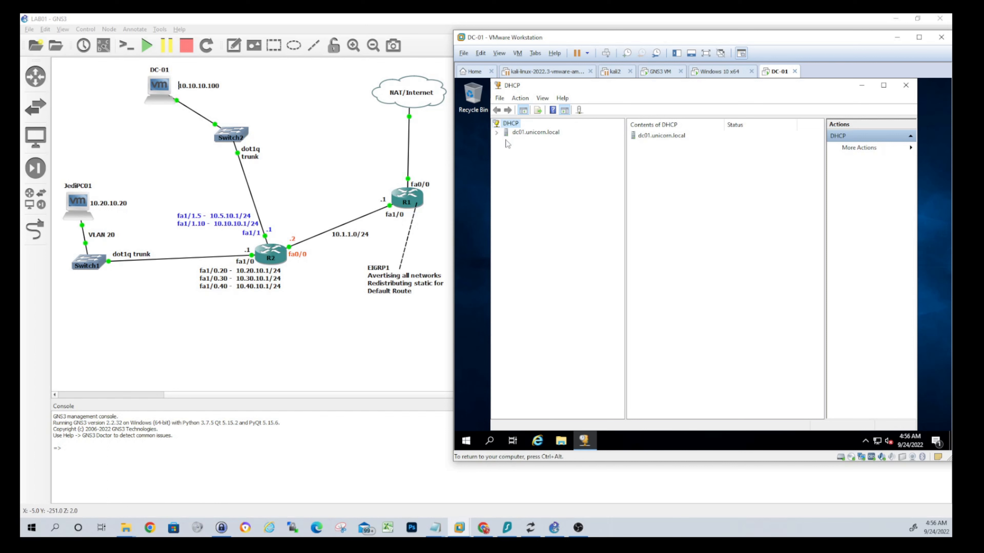
pyautogui.click(496, 132)
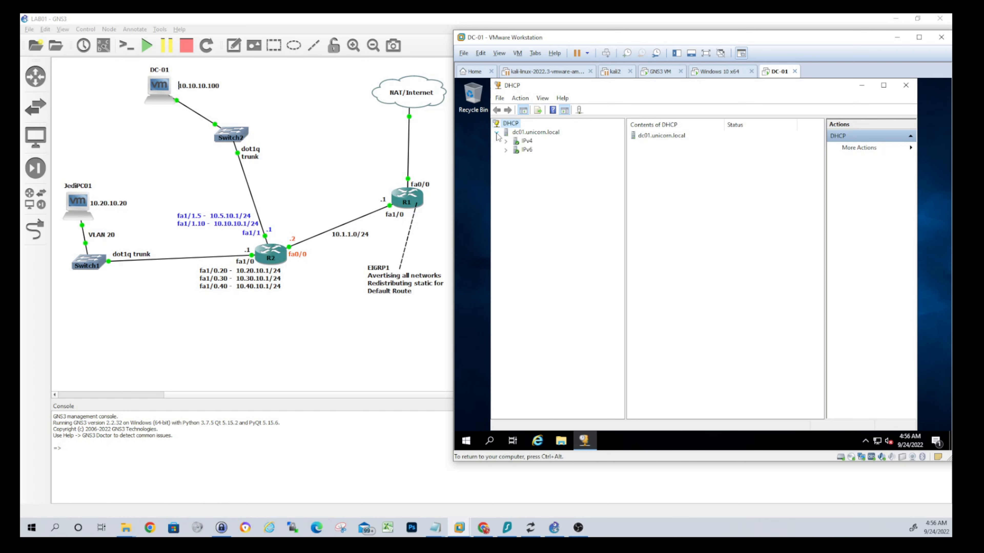
pyautogui.click(505, 142)
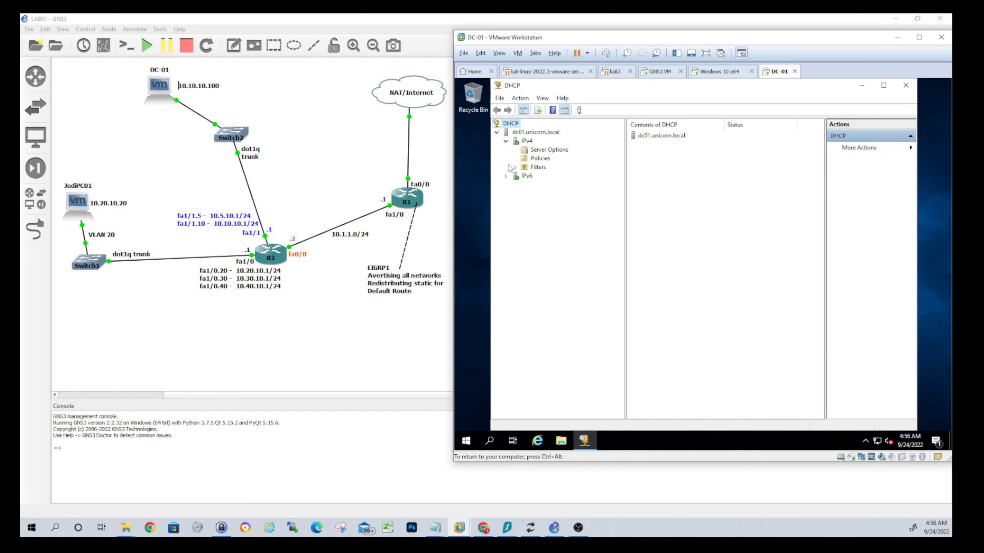
pyautogui.rightClick(523, 143)
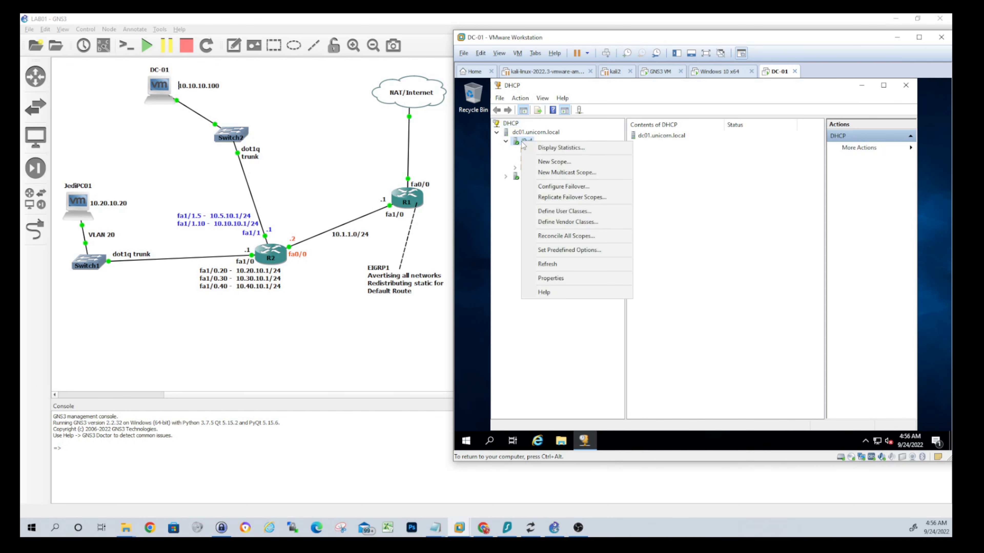
pyautogui.click(553, 163)
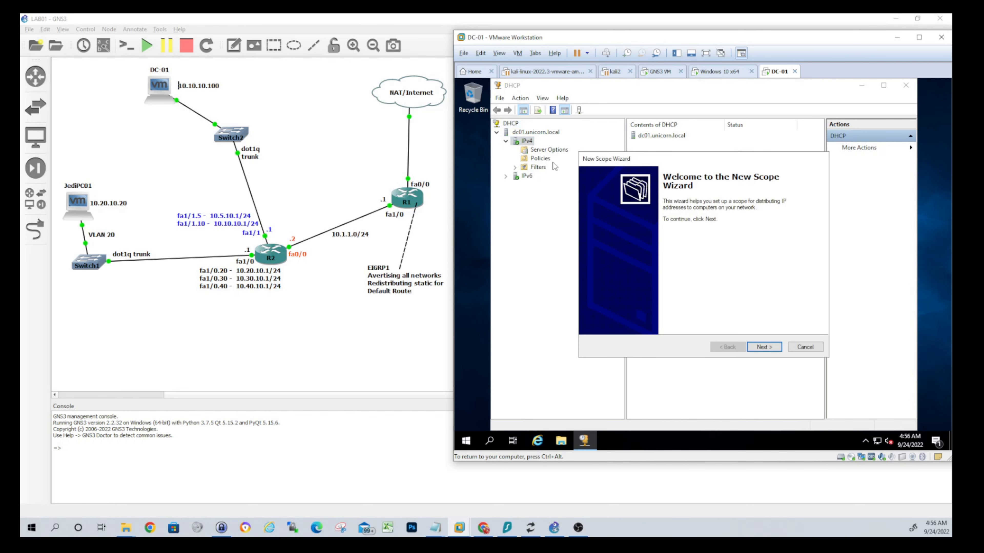
pyautogui.click(769, 349)
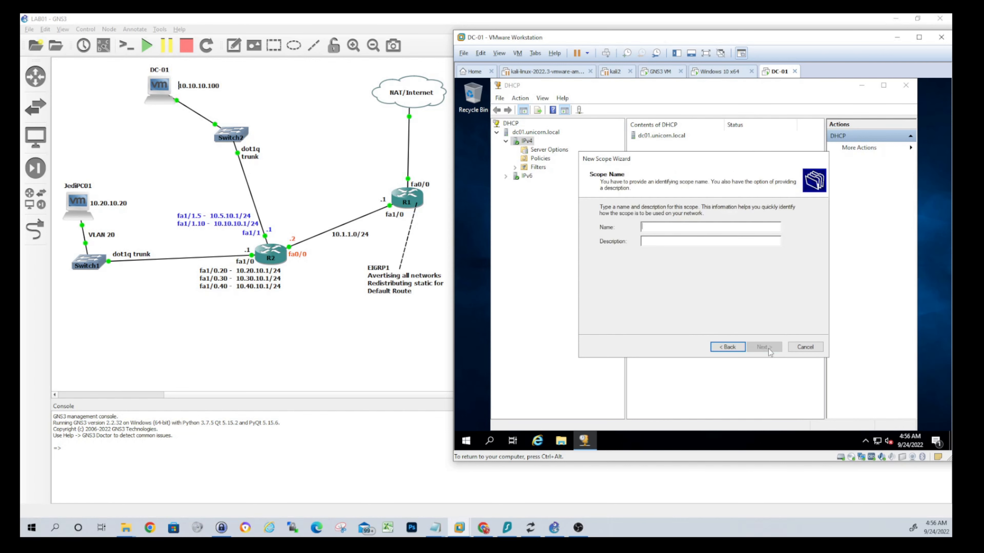
pyautogui.write('VLAN')
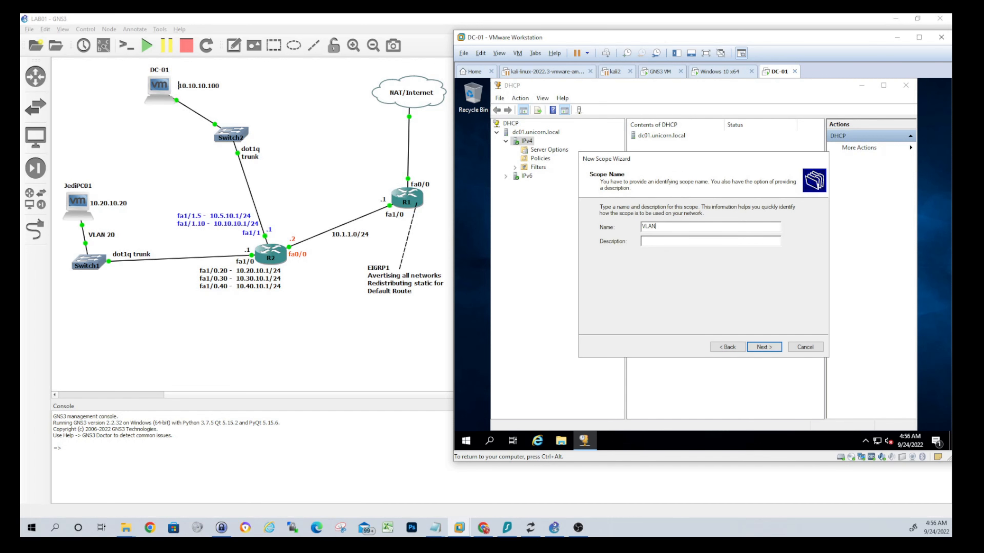
pyautogui.write('20')
pyautogui.click(764, 347)
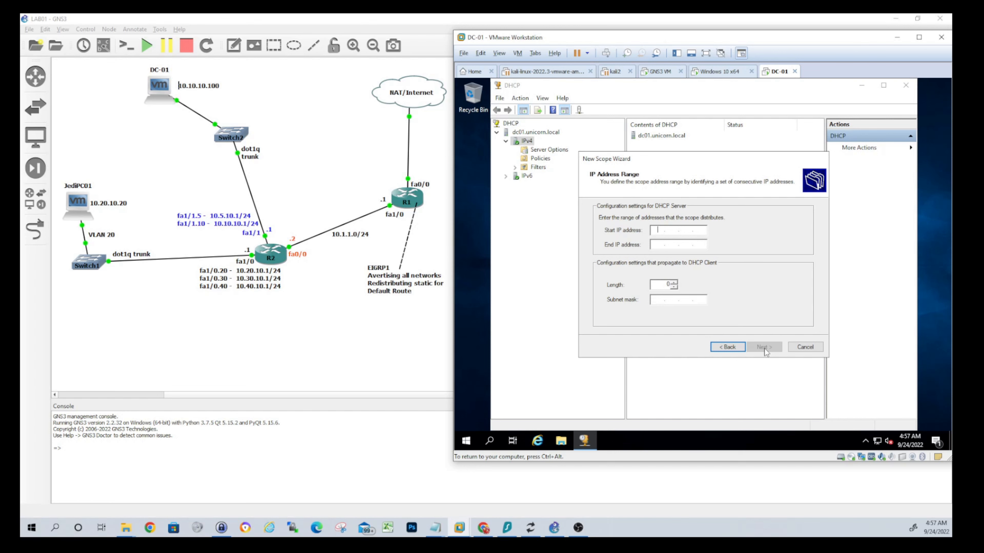
# Set the scope's address range from 10.20.10.21 to 10.20.10.254 with a subnet mask length of 24.
pyautogui.write('10.20.10.21')
pyautogui.click(660, 244)
pyautogui.write('10.20.10.25')
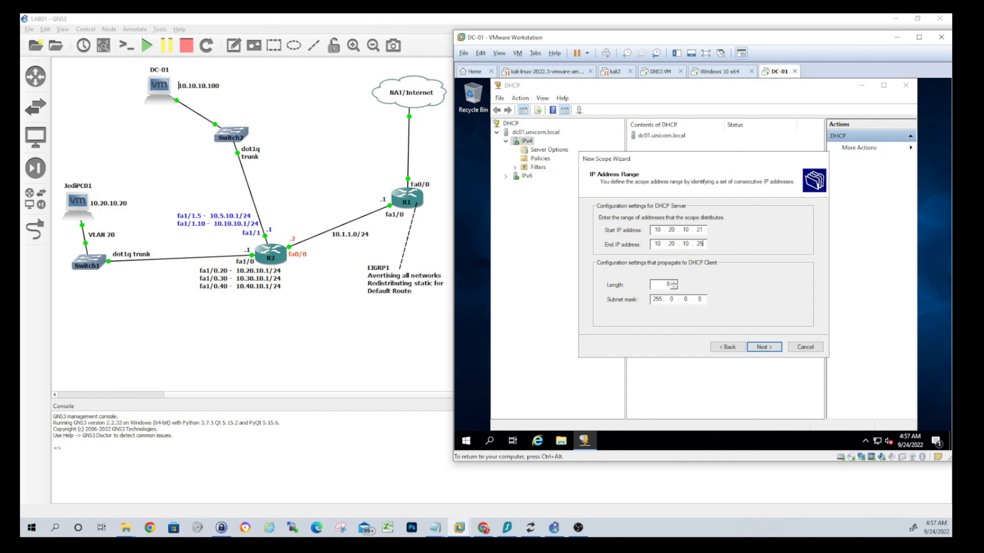
pyautogui.write('4')
pyautogui.doubleClick(673, 285)
pyautogui.write('24')
pyautogui.click(770, 349)
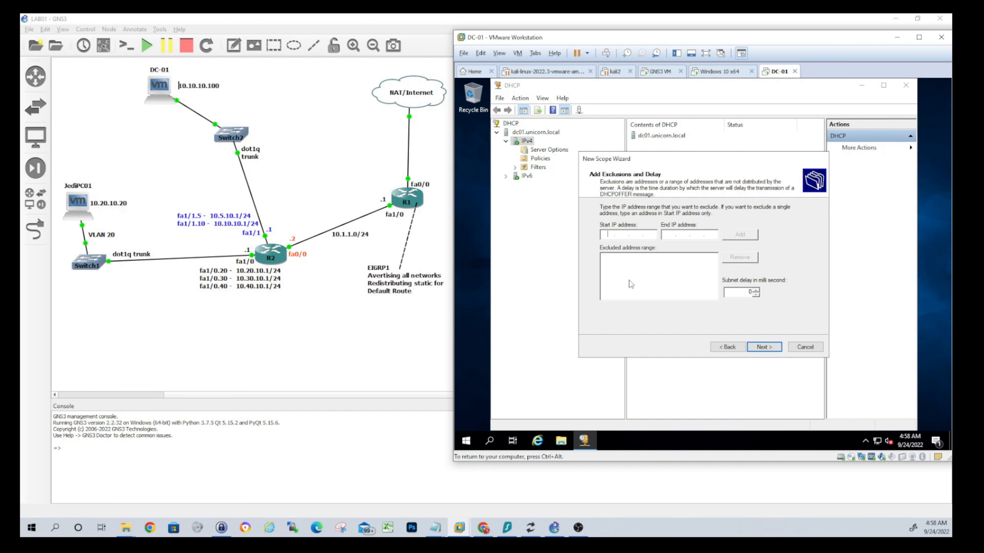
# Keep the default exclusion and lease duration settings and choose to configure the scope's DHCP options now.
pyautogui.click(770, 350)
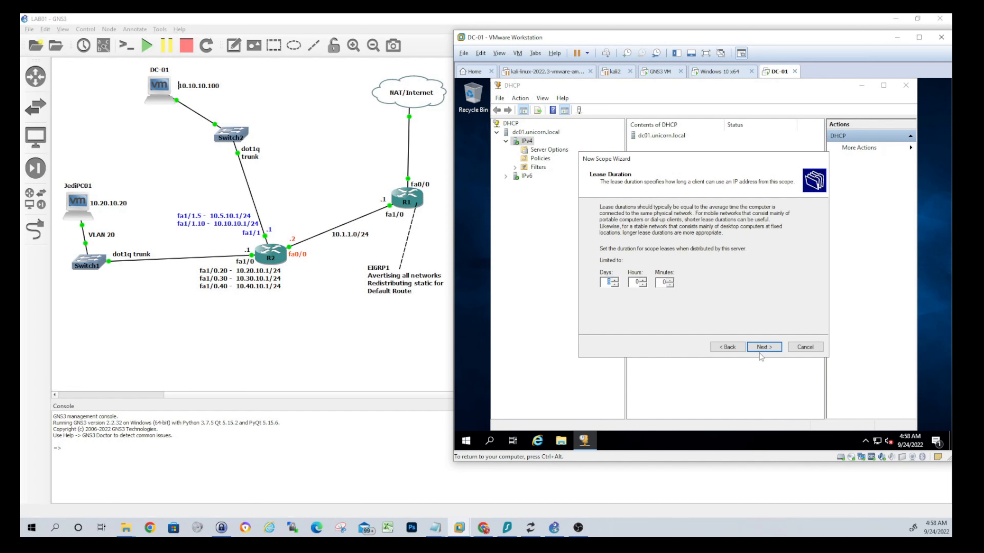
pyautogui.click(767, 349)
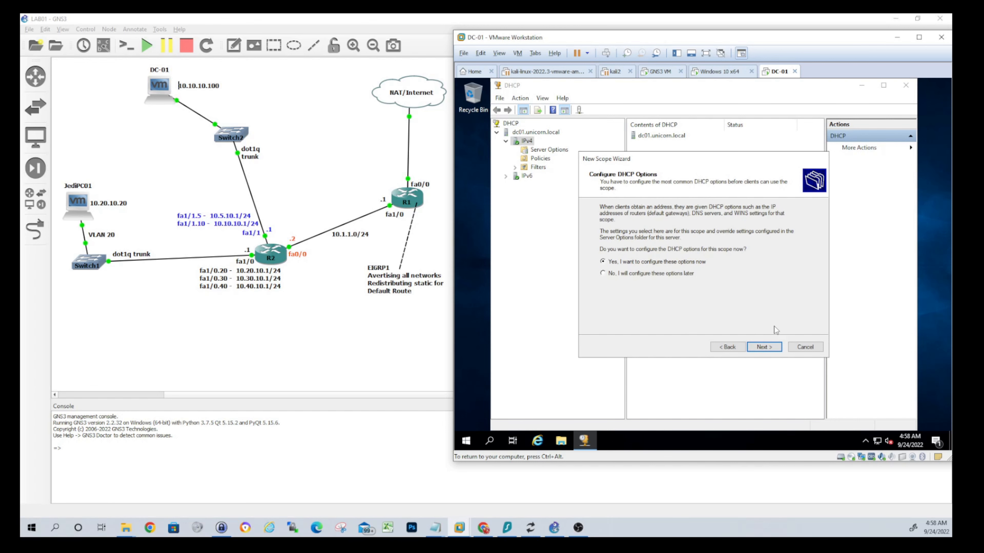
pyautogui.click(763, 348)
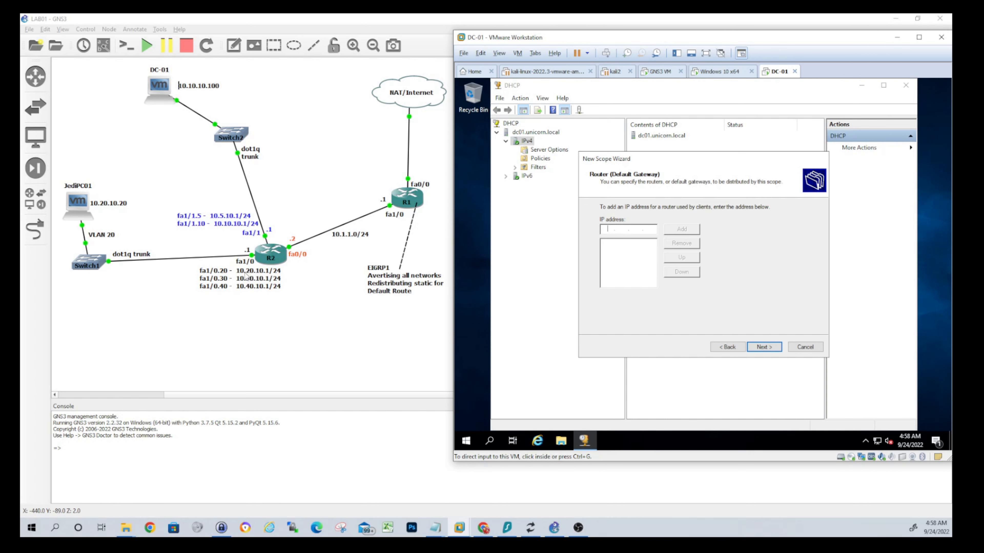
# Add 10.20.10.1 as the scope's default gateway and proceed to the DNS settings.
pyautogui.click(614, 231)
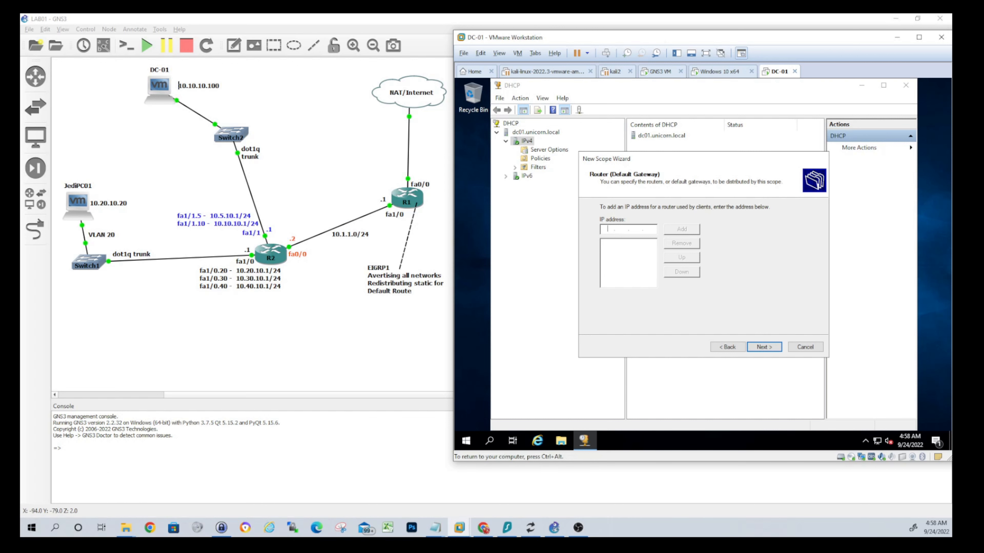
pyautogui.write('10.20.10')
pyautogui.click(688, 230)
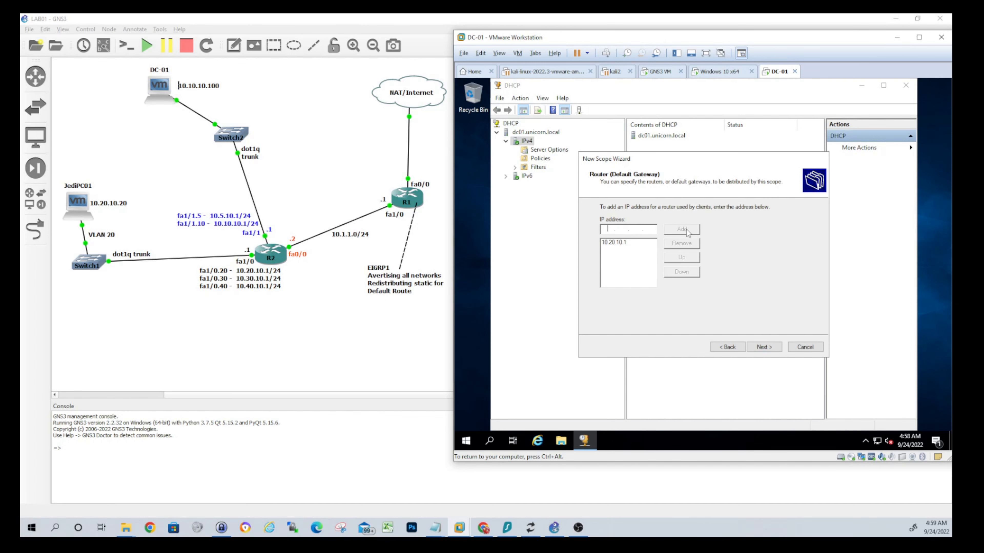
pyautogui.click(778, 348)
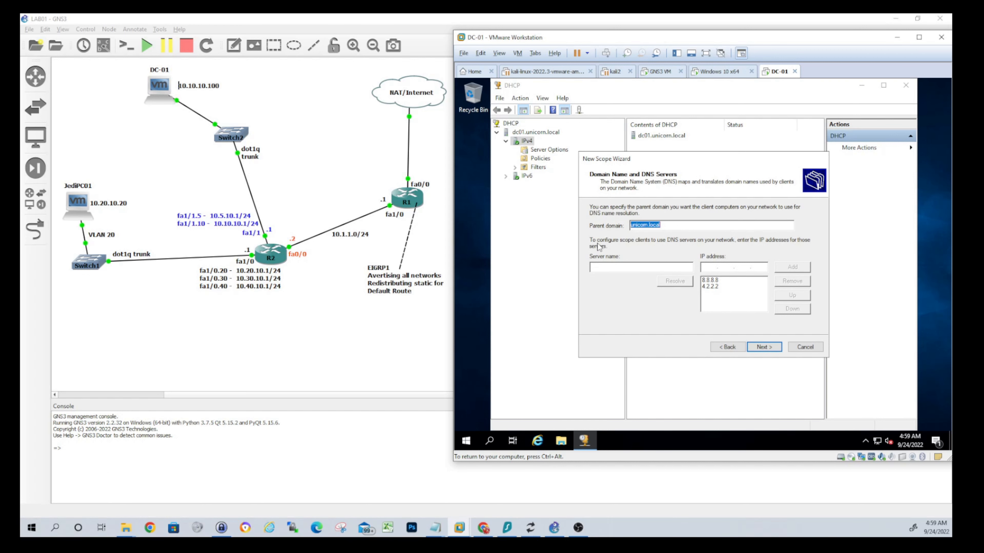
# Remove 8.8.8.8 and 4.2.2.2 from the scope's DNS servers, enter 10.10.10.100 as the DNS address and proceed to the WINS settings.
pyautogui.click(717, 287)
pyautogui.click(716, 280)
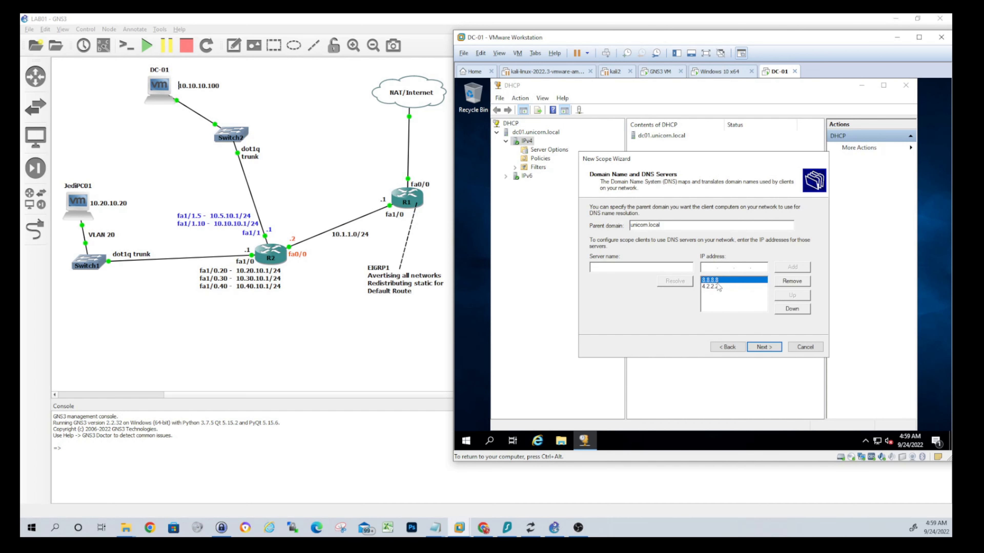
pyautogui.click(718, 287)
pyautogui.click(792, 281)
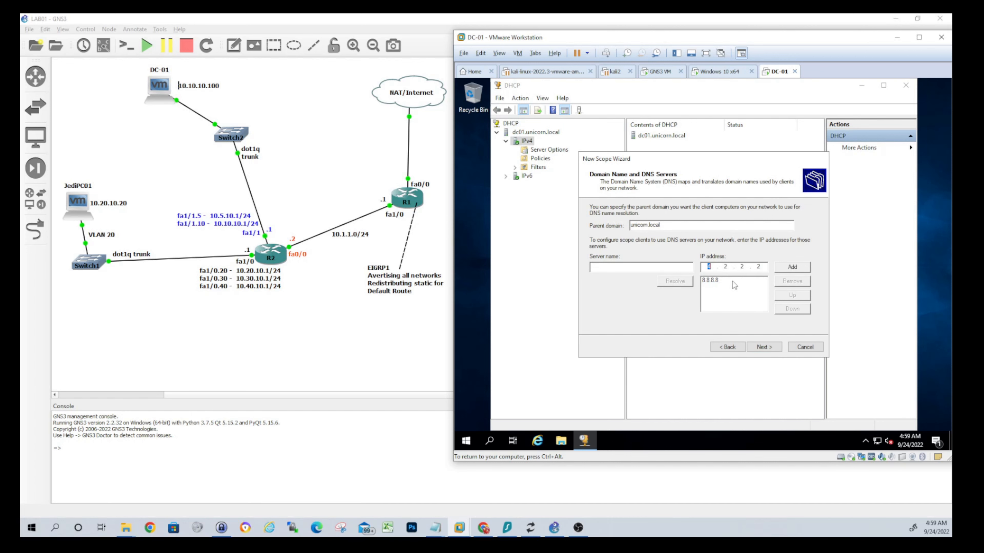
pyautogui.click(794, 282)
pyautogui.write('10.10.10.100')
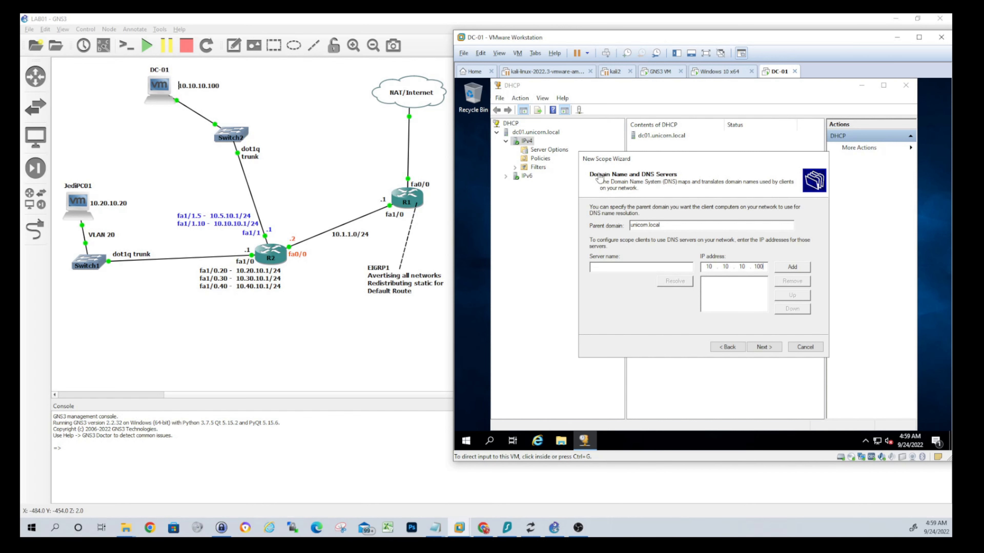
pyautogui.click(764, 348)
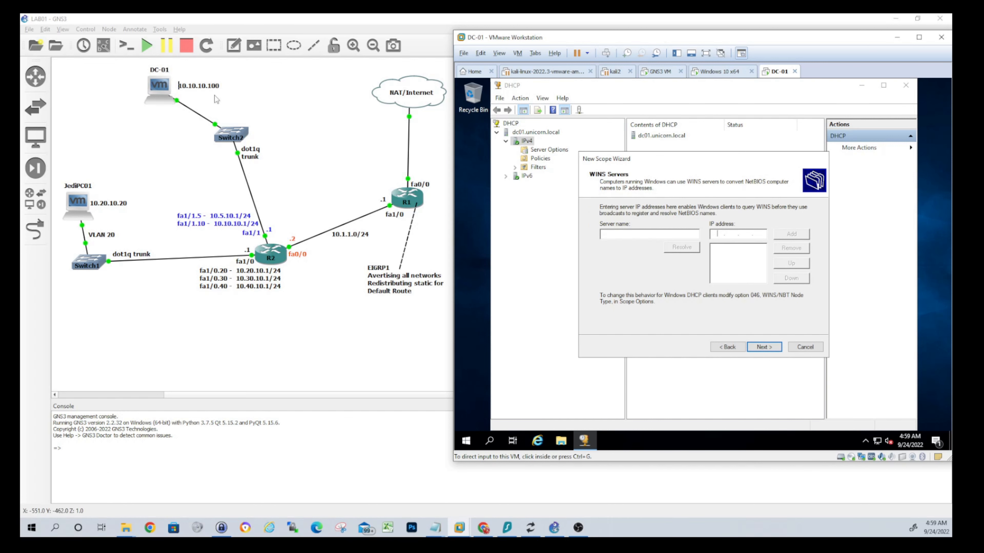
# Add 10.10.10.100 to the scope's WINS server list and proceed to scope activation.
pyautogui.click(716, 234)
pyautogui.write('10.10.10.')
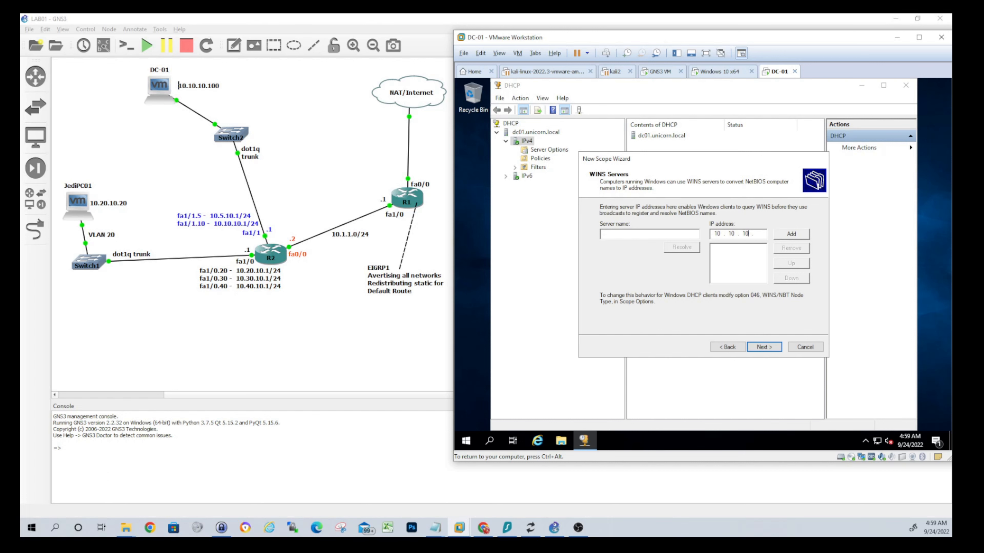
pyautogui.write('100')
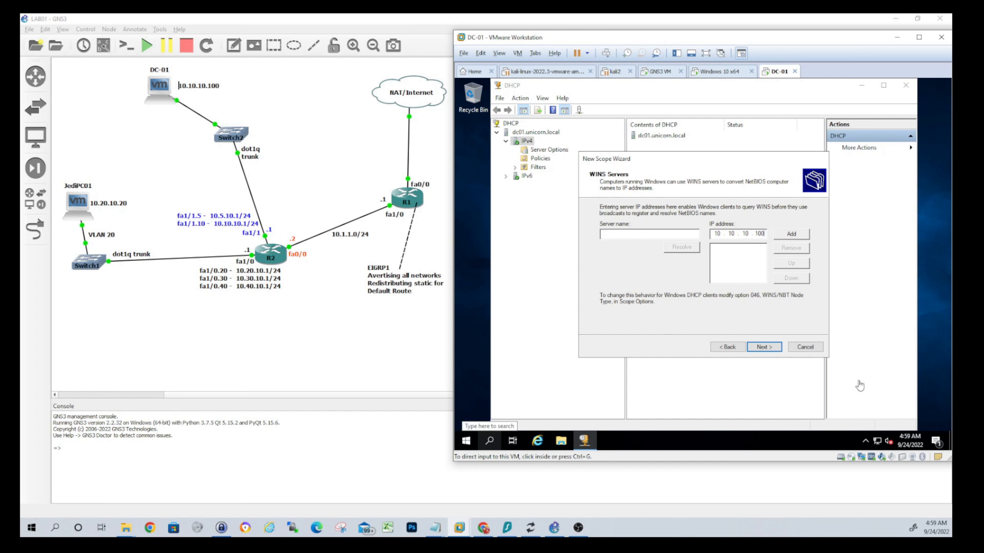
pyautogui.click(763, 347)
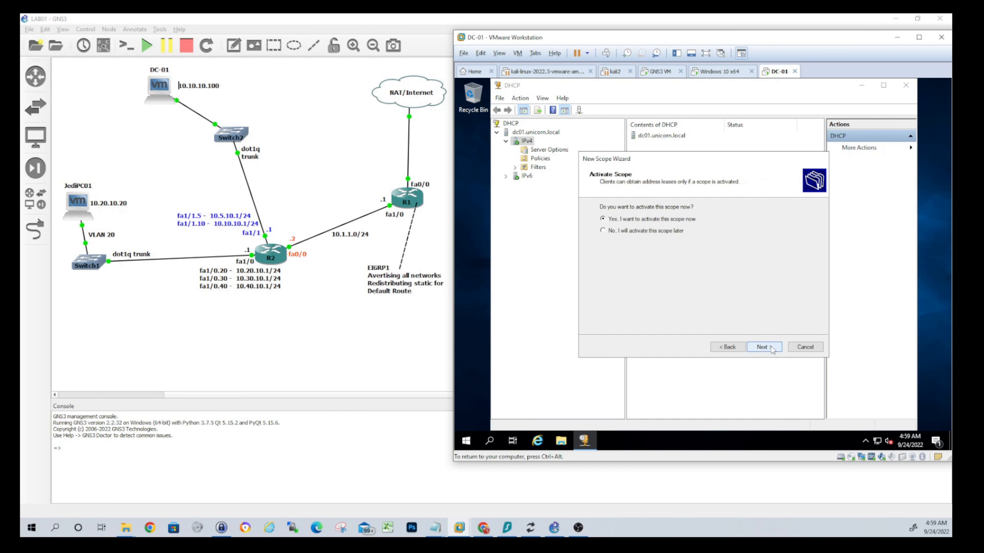
pyautogui.click(727, 347)
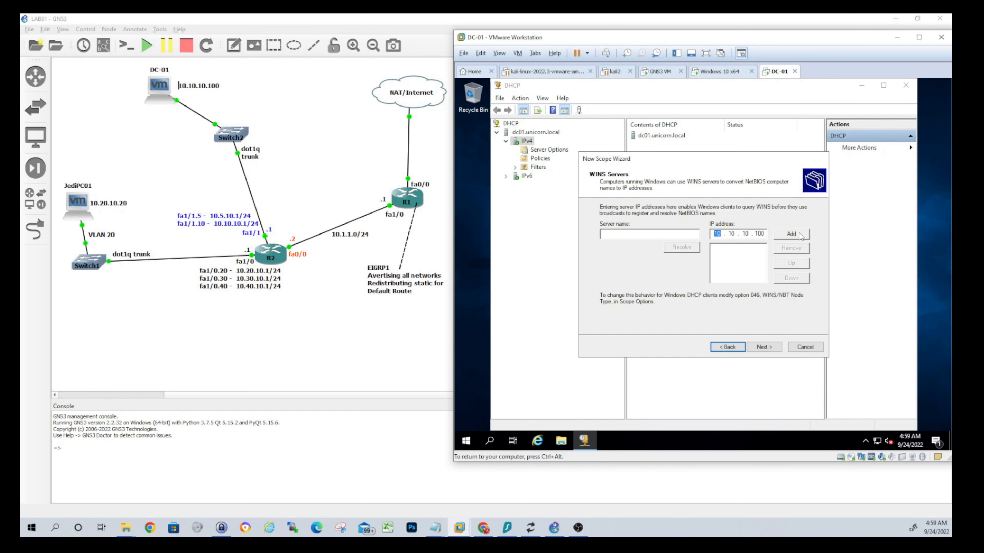
pyautogui.click(800, 236)
pyautogui.click(763, 349)
# Return to the scope's DNS settings and add 10.10.10.100 to the DNS server list.
pyautogui.click(725, 347)
pyautogui.click(727, 348)
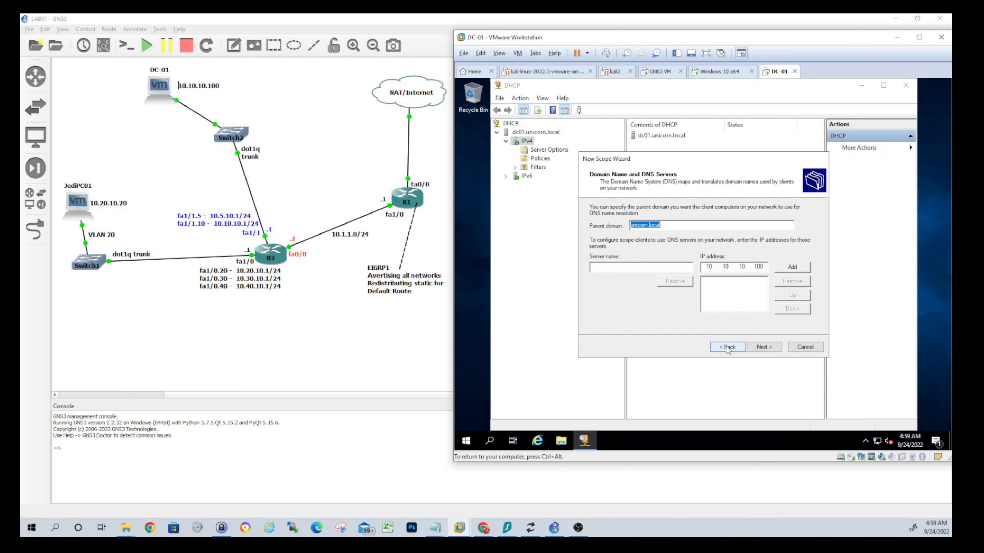
pyautogui.click(764, 267)
pyautogui.click(788, 267)
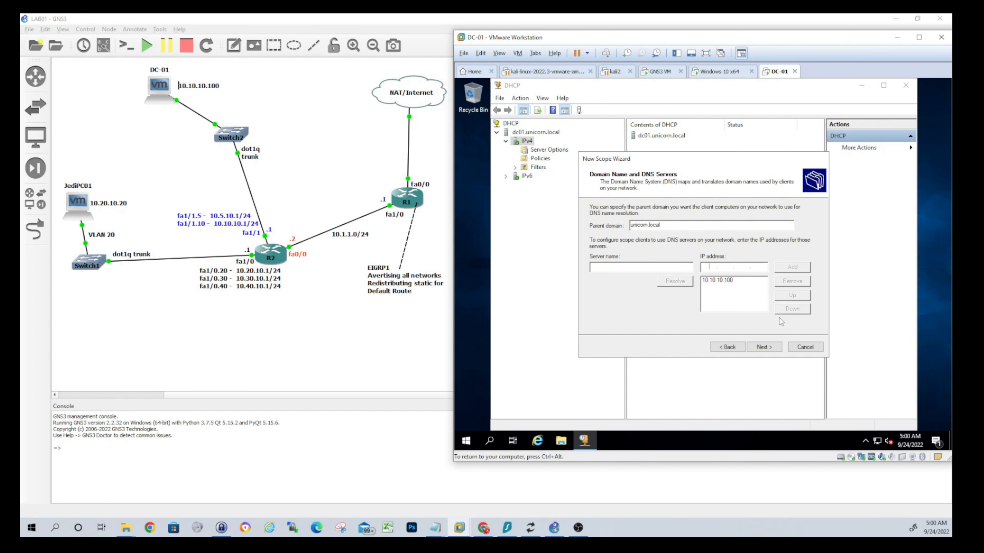
pyautogui.click(774, 349)
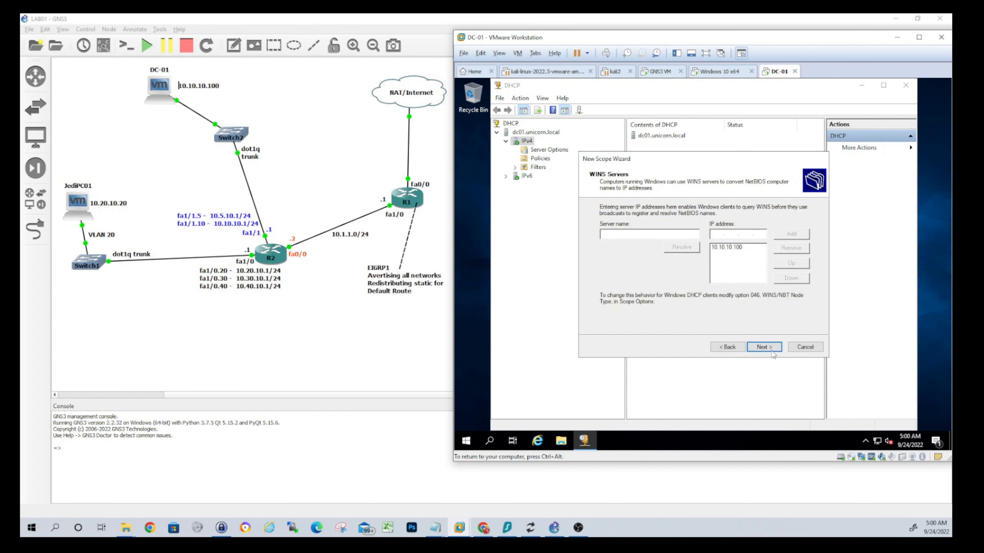
# Accept the WINS settings, choose to activate the scope now and finish creating it.
pyautogui.click(763, 347)
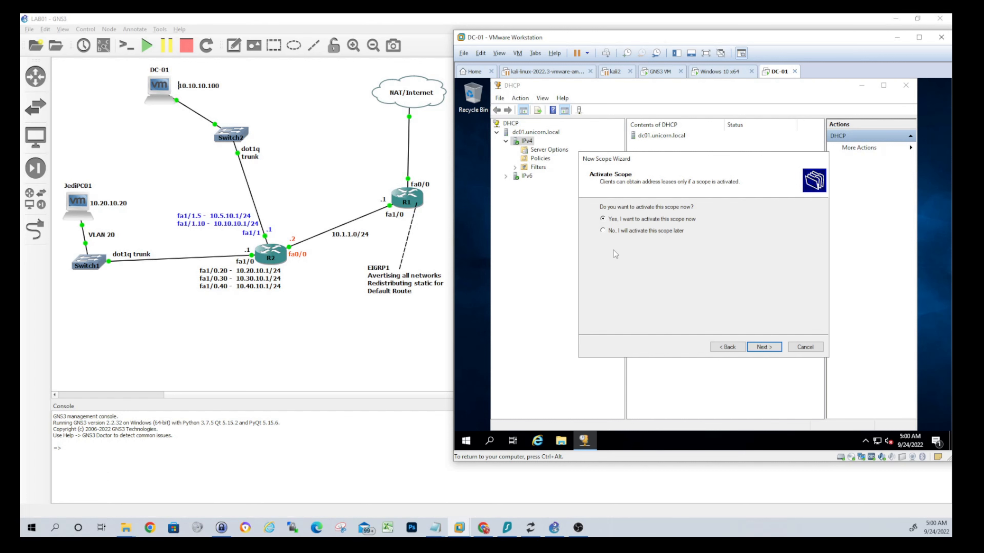
pyautogui.click(764, 348)
pyautogui.click(764, 347)
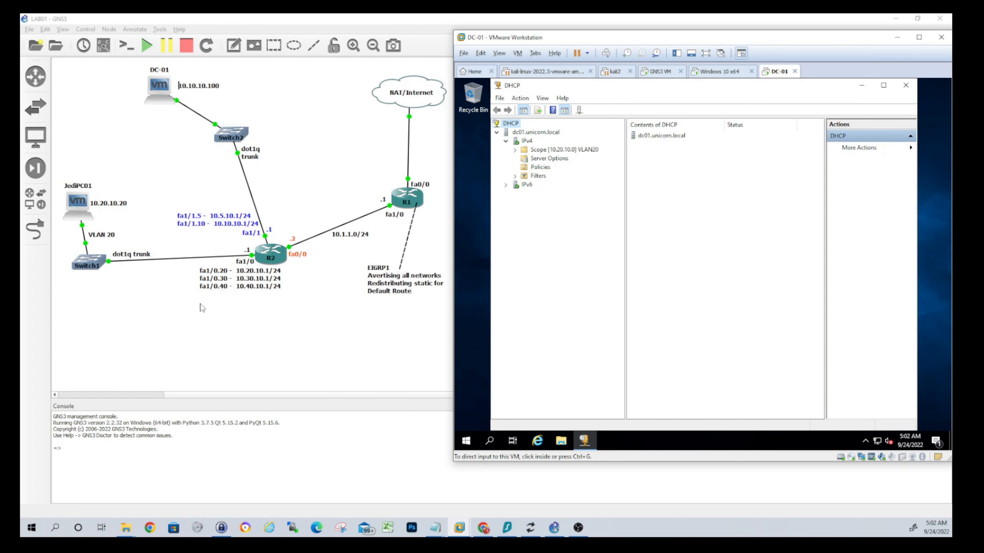
# Open the console of router R2 in GNS3, clear the pending ip helper-address command and exit subinterface configuration mode.
pyautogui.rightClick(277, 257)
pyautogui.click(301, 273)
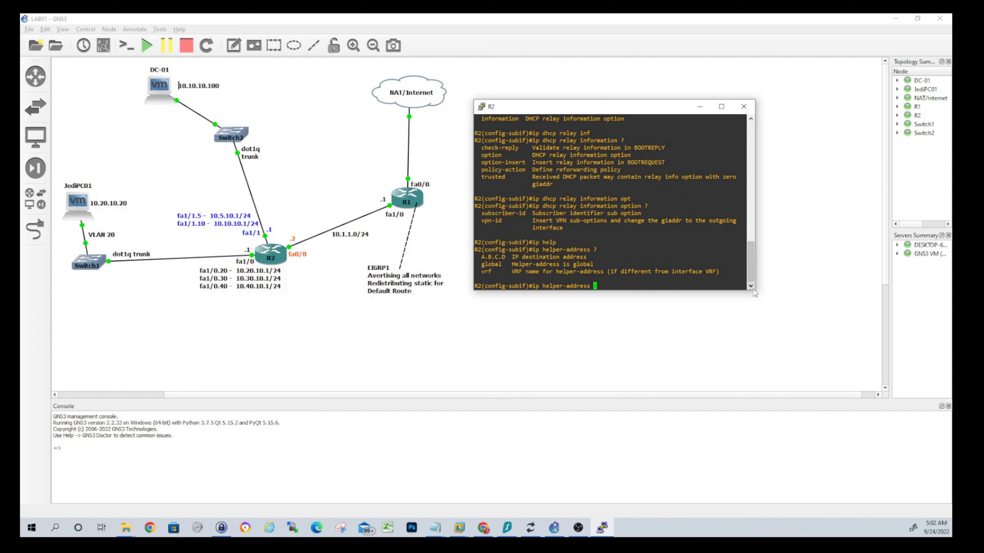
pyautogui.press('BackSpace')
pyautogui.press('BackSpace')
pyautogui.press('BackSpace')
pyautogui.press('BackSpace')
pyautogui.press('BackSpace')
pyautogui.press('BackSpace')
pyautogui.press('BackSpace')
pyautogui.press('BackSpace')
pyautogui.press('BackSpace')
pyautogui.press('BackSpace')
pyautogui.press('BackSpace')
pyautogui.press('BackSpace')
pyautogui.press('BackSpace')
pyautogui.press('BackSpace')
pyautogui.press('BackSpace')
pyautogui.press('BackSpace')
pyautogui.press('BackSpace')
pyautogui.press('BackSpace')
pyautogui.write('exit')
pyautogui.press('Return')
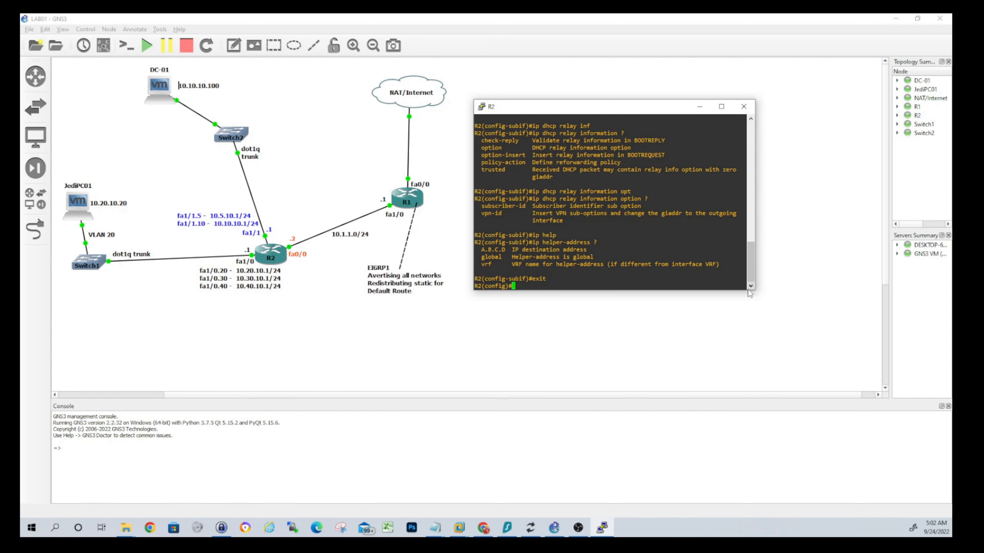
# Enlarge the R2 console window and exit global configuration mode to the privileged prompt.
pyautogui.moveTo(756, 293); pyautogui.dragTo(891, 433)
pyautogui.press('Return')
pyautogui.press('Return')
pyautogui.press('Return')
pyautogui.press('Return')
pyautogui.press('Return')
pyautogui.press('Return')
pyautogui.press('Return')
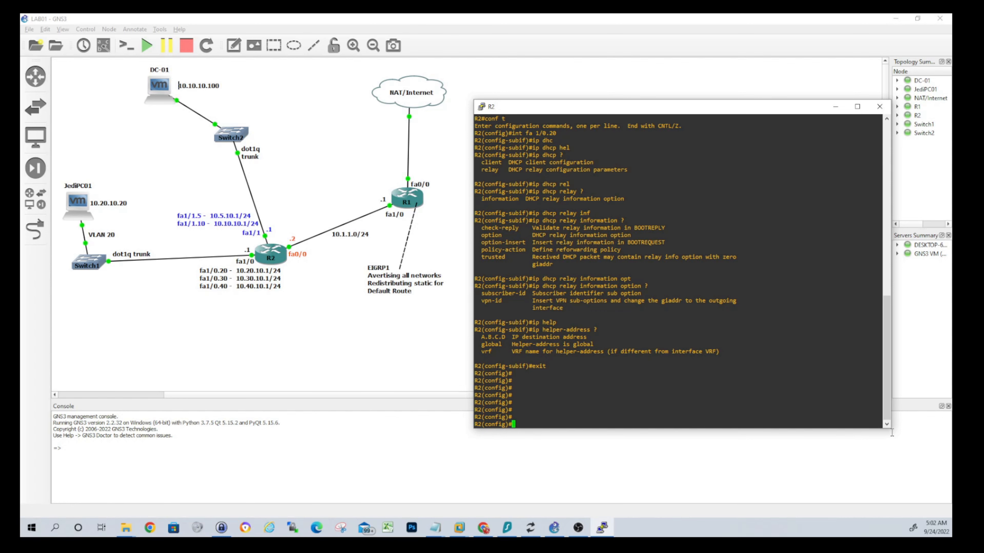
pyautogui.write('s')
pyautogui.press('BackSpace')
pyautogui.write('exit')
pyautogui.press('Return')
# Enter configuration mode on R2 and set the helper address of subinterface fa 1/0.20 to 10.10.10.100.
pyautogui.write('conf t')
pyautogui.press('Return')
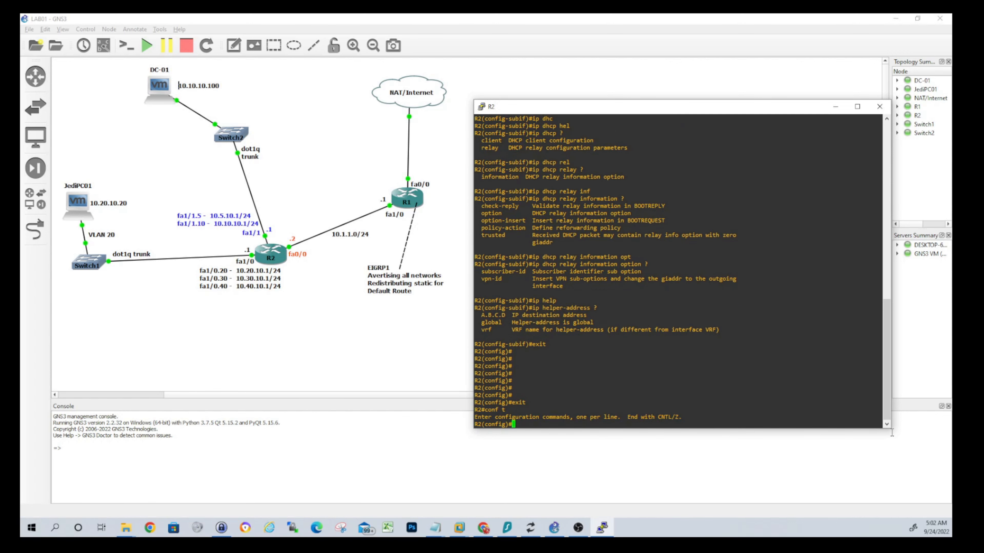
pyautogui.write('int fa 1/0/.')
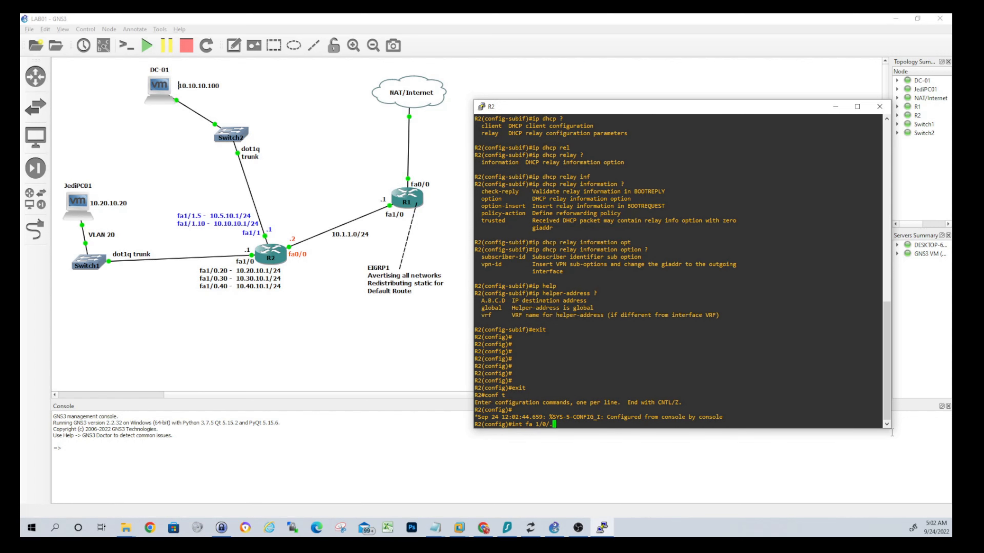
pyautogui.press('BackSpace')
pyautogui.write('.20')
pyautogui.press('Return')
pyautogui.write('ip help')
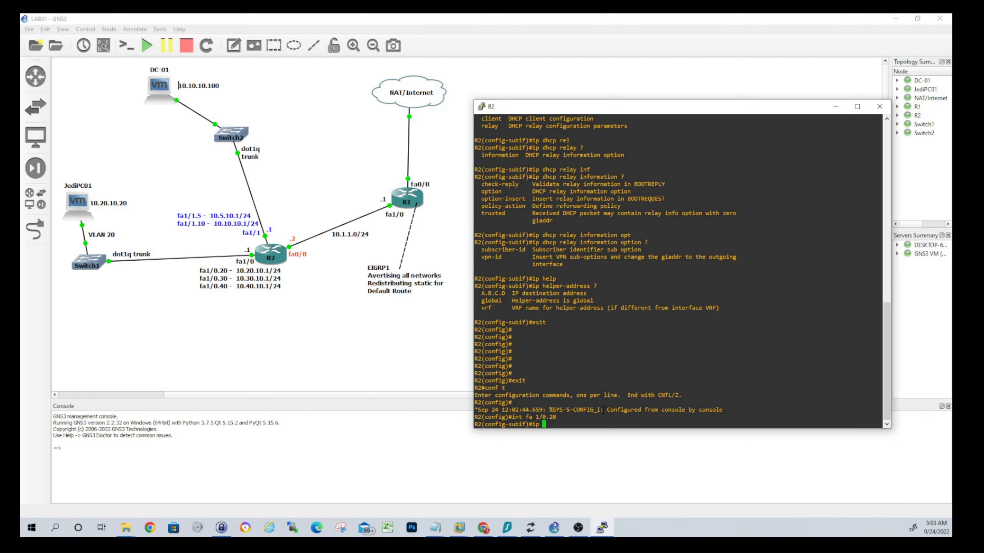
pyautogui.press('Tab')
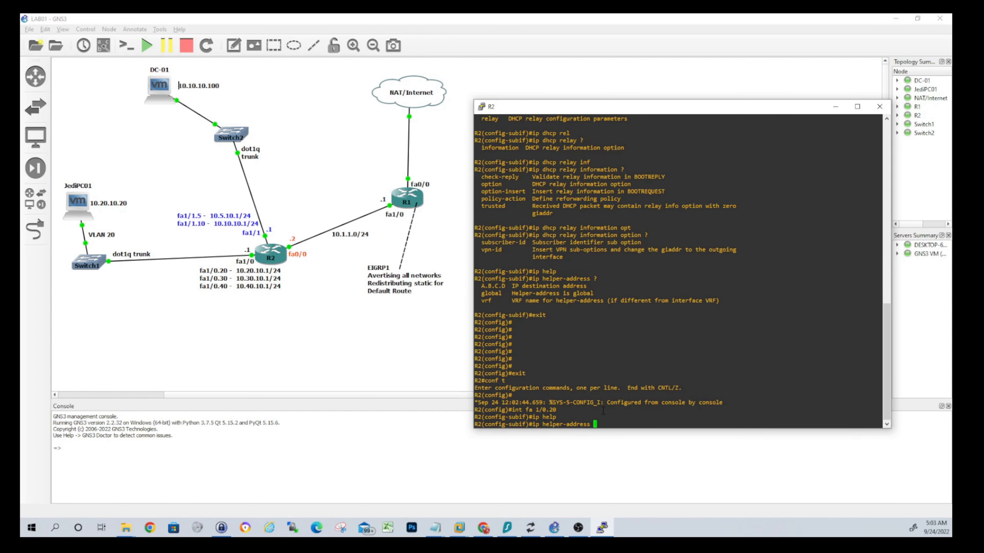
pyautogui.write('10.10.10.100')
pyautogui.press('Return')
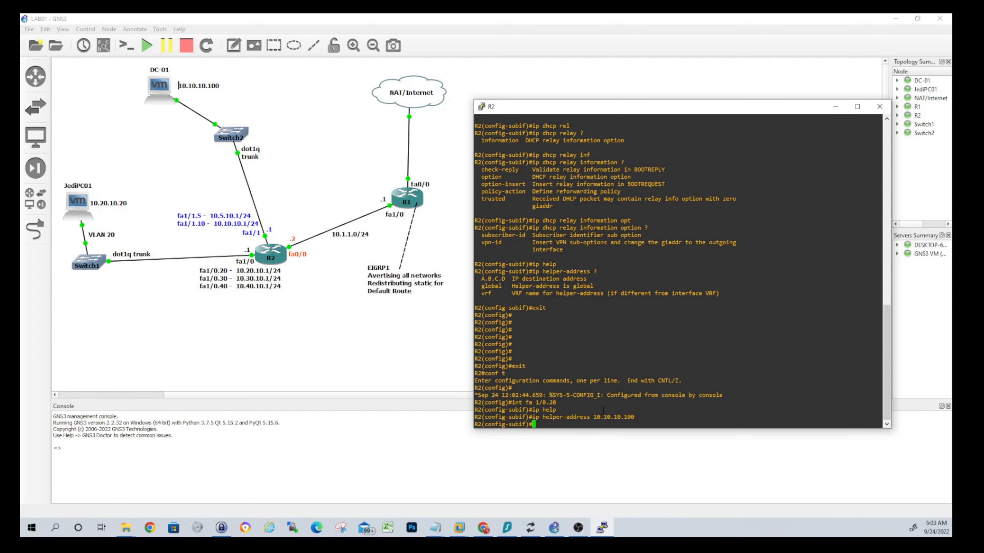
# End R2's configuration mode and save the running configuration with wr mem.
pyautogui.write('end')
pyautogui.press('Return')
pyautogui.write('wr mem')
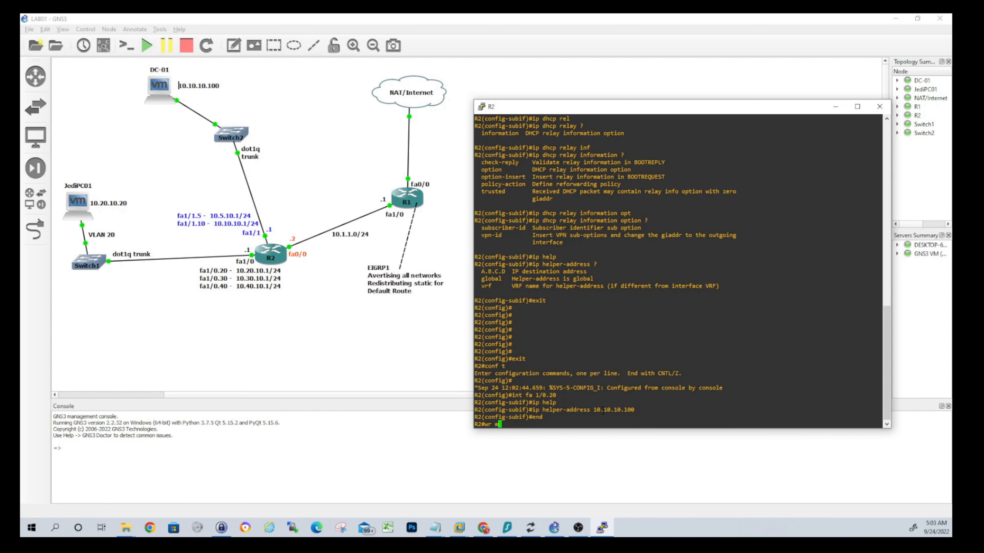
pyautogui.press('Return')
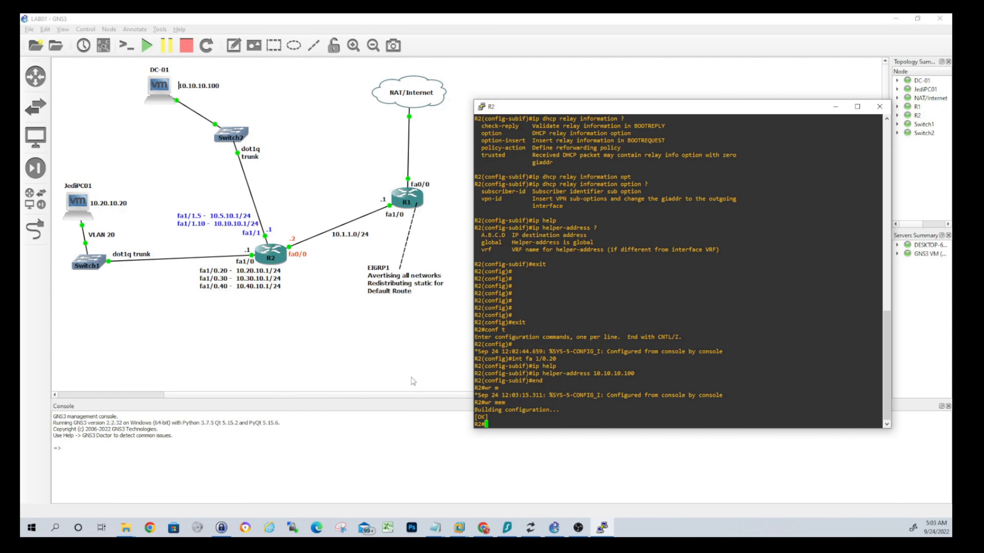
# Switch to VMware Workstation and bring up the Windows 10 x64 virtual machine.
pyautogui.click(423, 371)
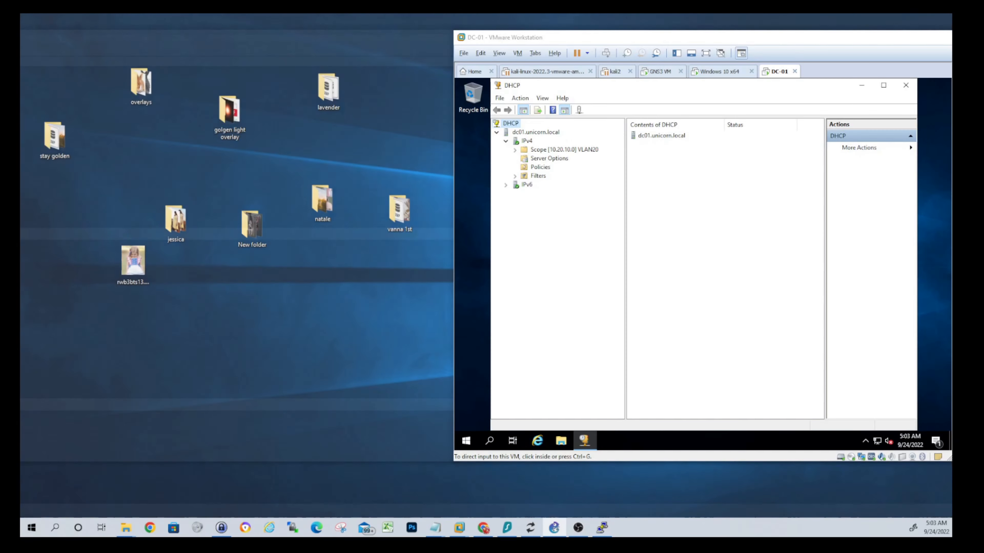
pyautogui.click(460, 492)
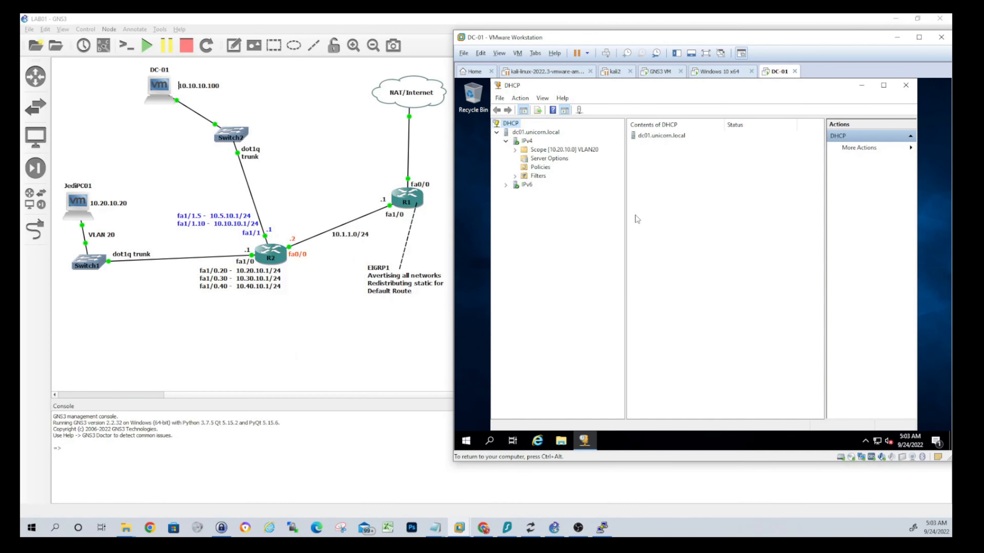
pyautogui.moveTo(621, 37); pyautogui.dragTo(632, 38)
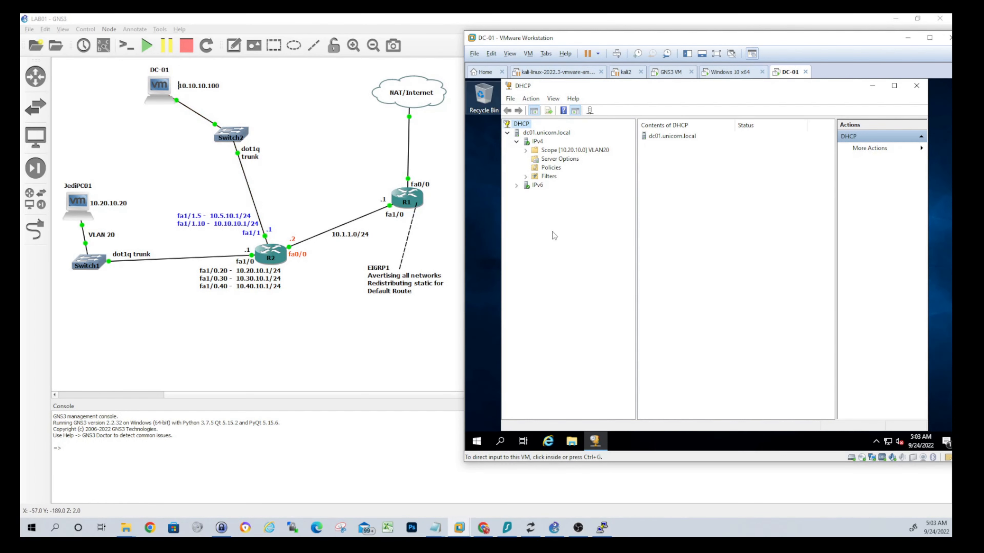
pyautogui.click(729, 72)
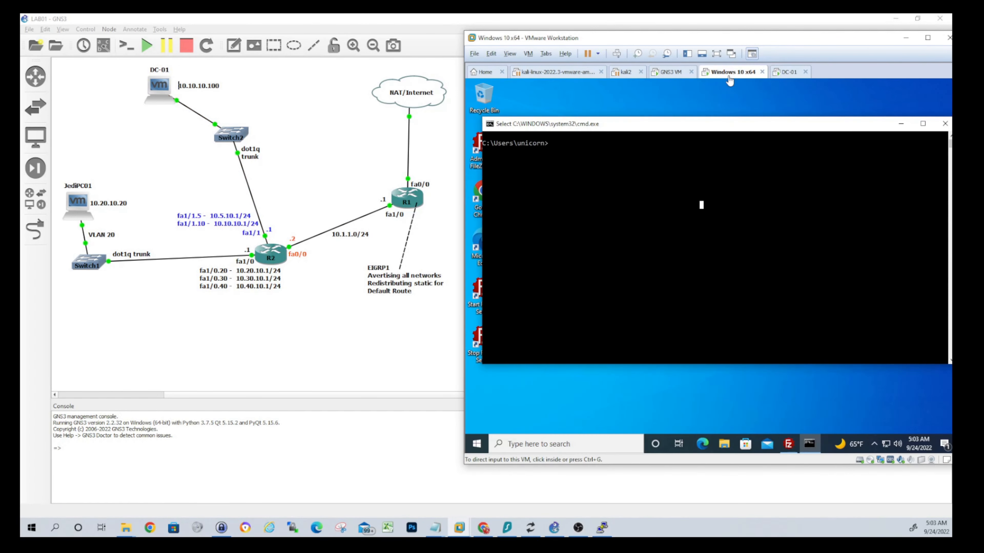
# Open the properties of the Ethernet0 3 adapter from the virtual machine's network adapter options.
pyautogui.click(681, 290)
pyautogui.rightClick(886, 445)
pyautogui.click(877, 434)
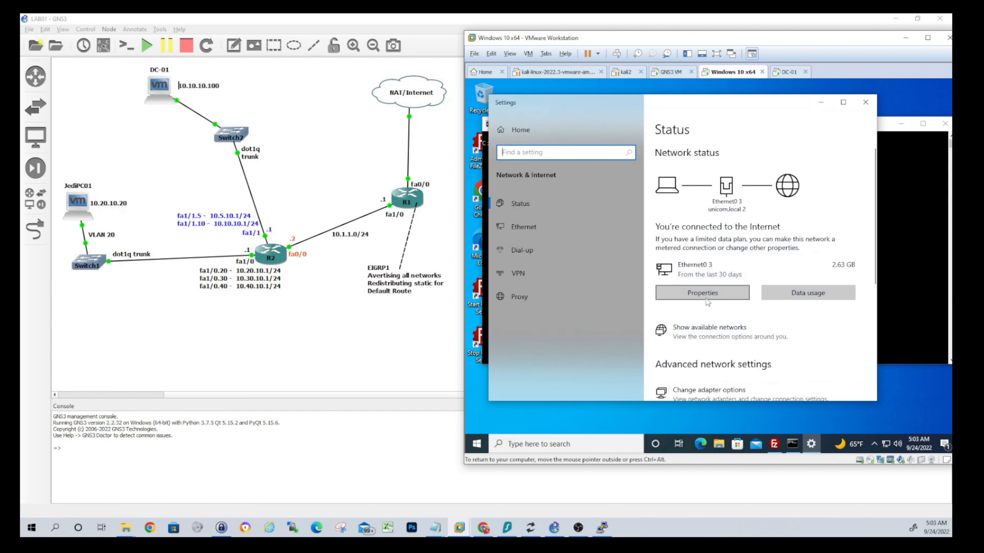
pyautogui.scroll(-3, 707, 302)
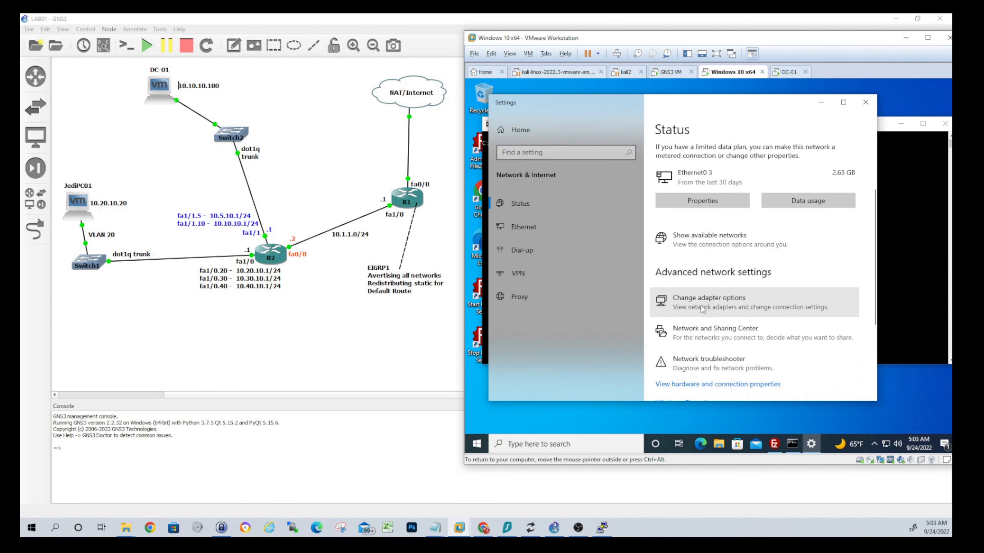
pyautogui.click(702, 307)
pyautogui.click(583, 186)
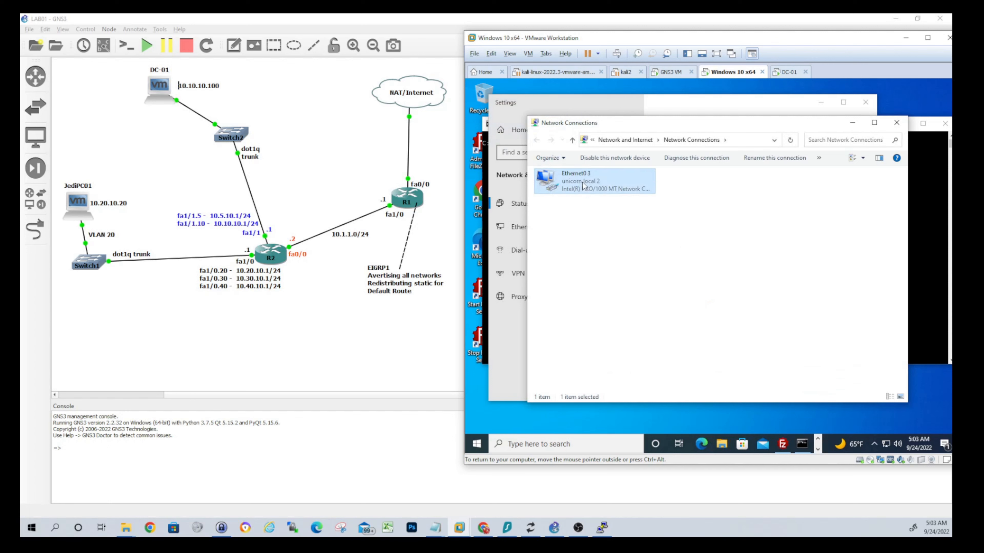
pyautogui.rightClick(583, 185)
pyautogui.click(599, 274)
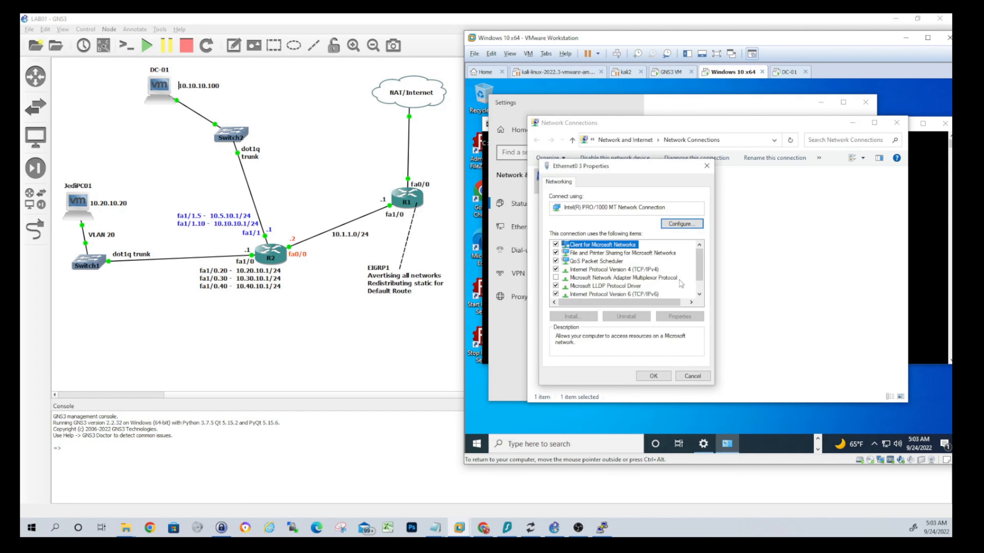
# Set the adapter's IPv4 properties to obtain an IP address automatically, apply them and close the adapter properties.
pyautogui.click(627, 270)
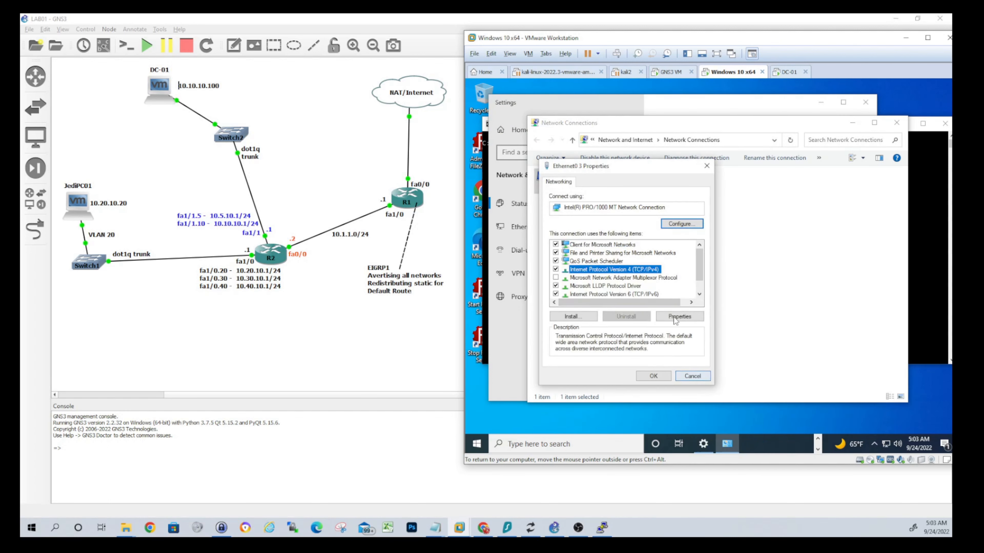
pyautogui.click(674, 319)
pyautogui.click(616, 263)
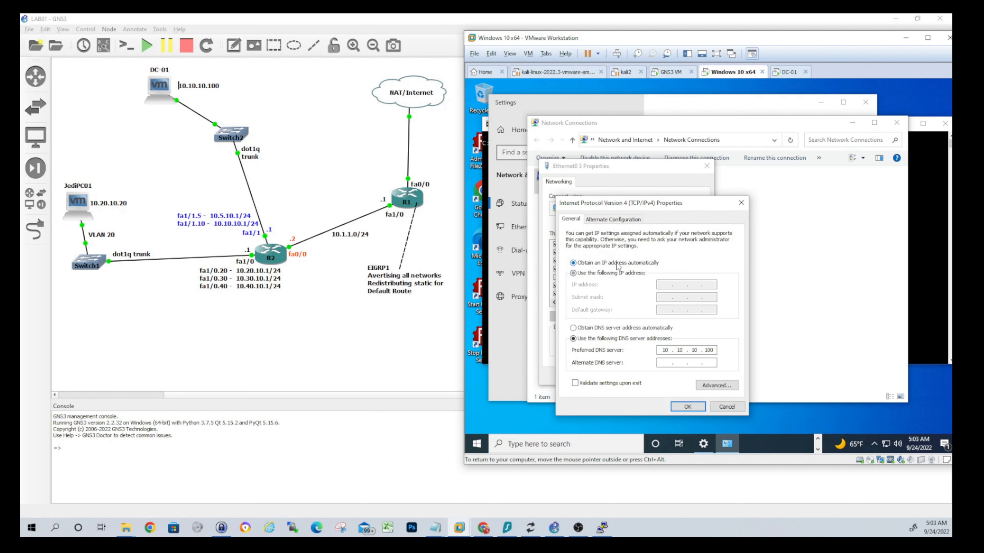
pyautogui.click(682, 407)
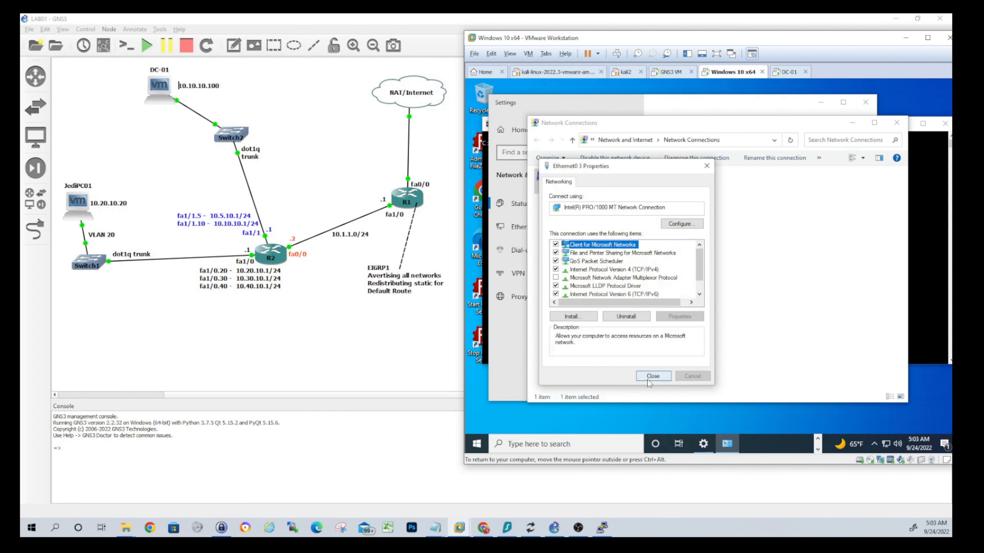
pyautogui.click(649, 376)
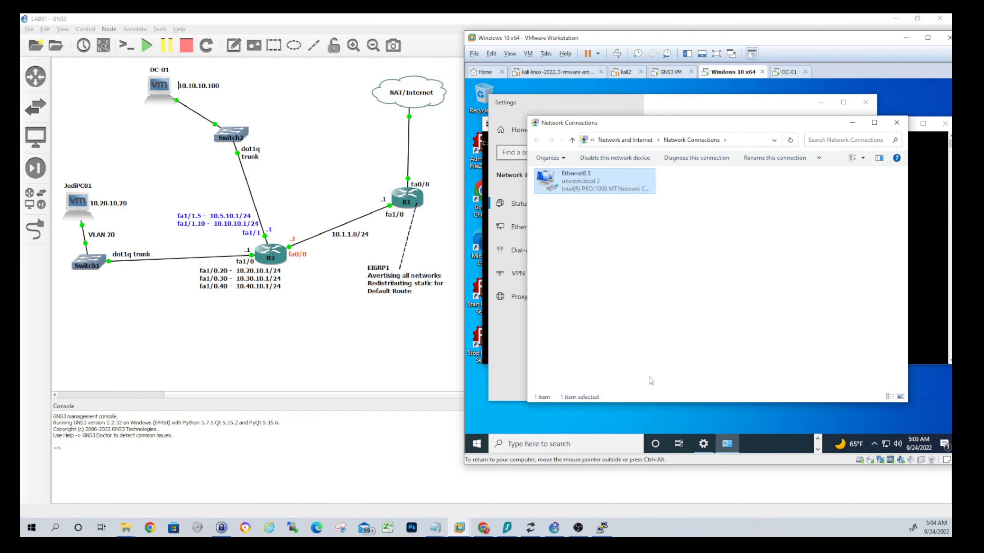
# Check the virtual machine's network configuration in its Command Prompt with ipconfig and ipconfig /all.
pyautogui.click(721, 296)
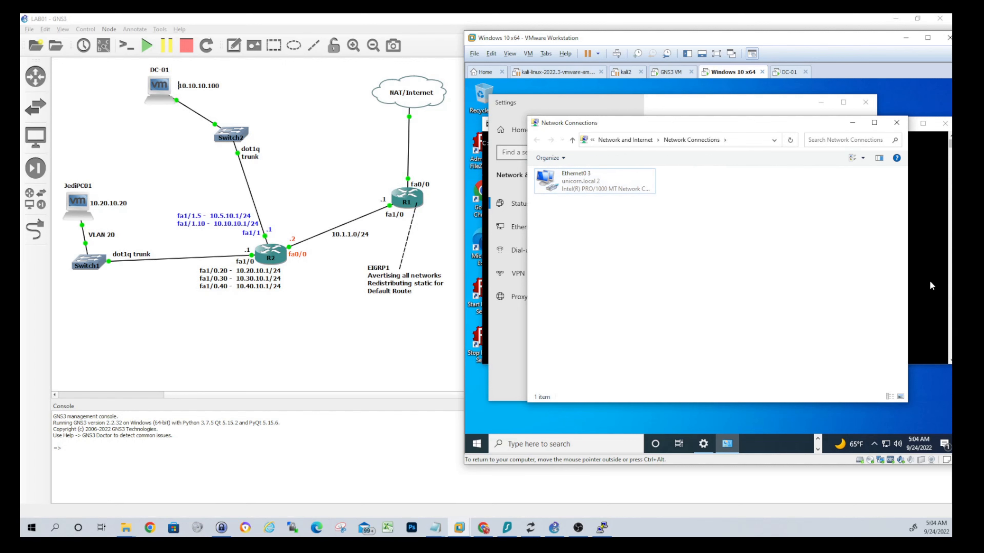
pyautogui.click(924, 294)
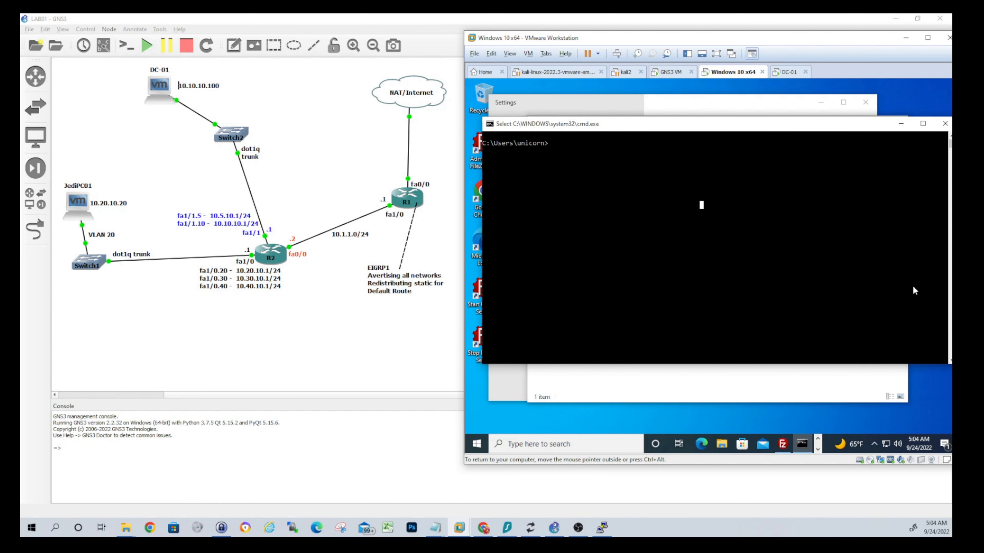
pyautogui.write('ipconfig')
pyautogui.press('Return')
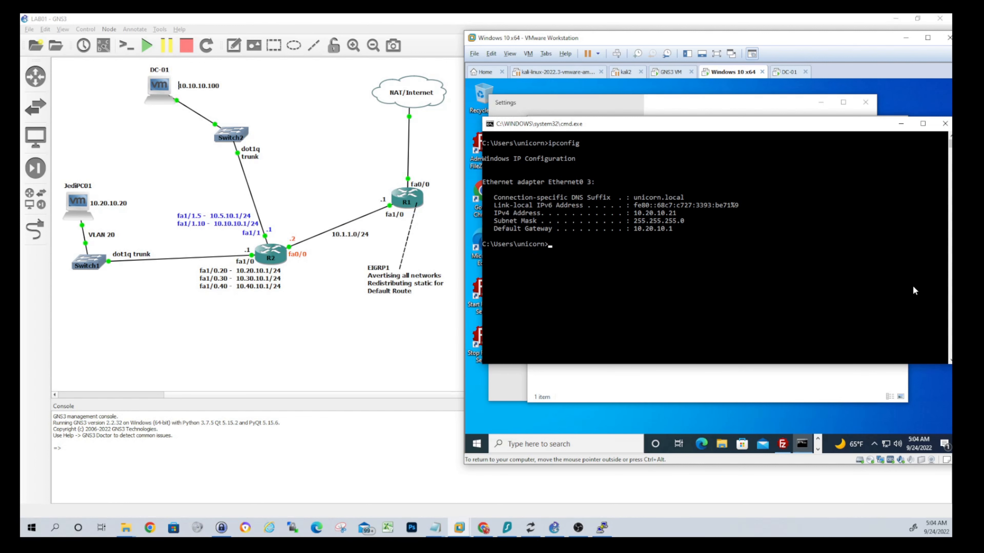
pyautogui.write('ipconfig /all')
pyautogui.press('Return')
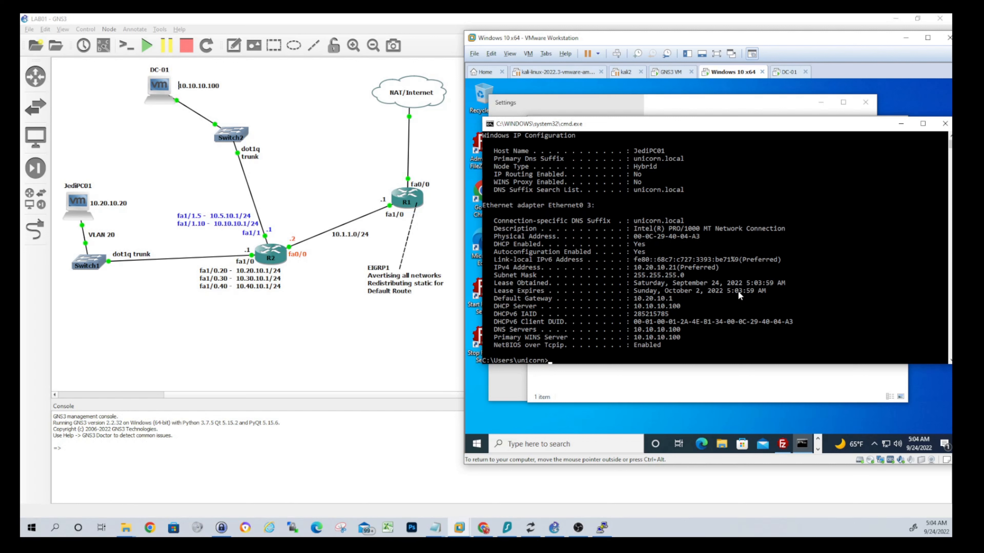
pyautogui.click(730, 324)
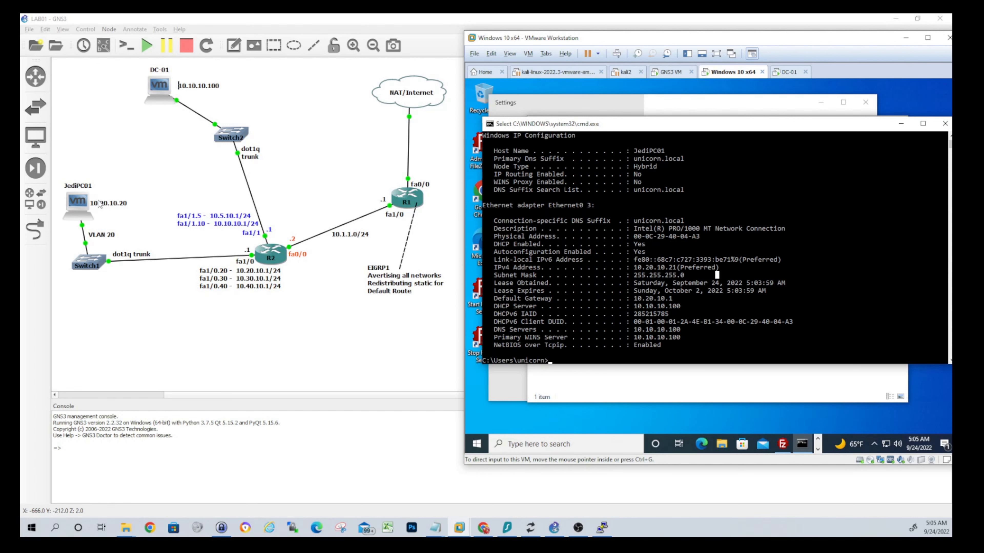
# Switch to GNS3 and change JediPC01's address label to 10.20.10.21 with a second line reading DHCP Reserved.
pyautogui.doubleClick(119, 206)
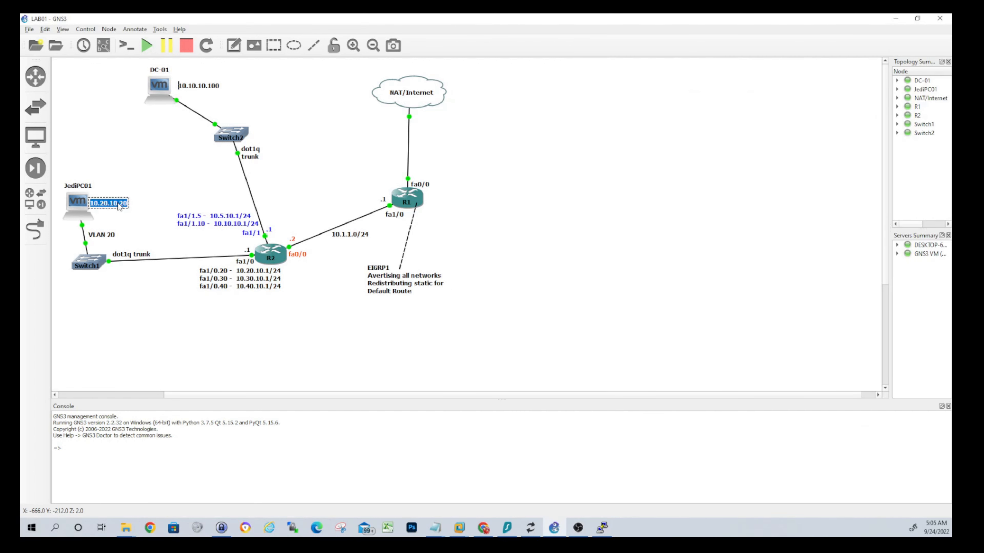
pyautogui.press('End')
pyautogui.press('BackSpace')
pyautogui.write('1')
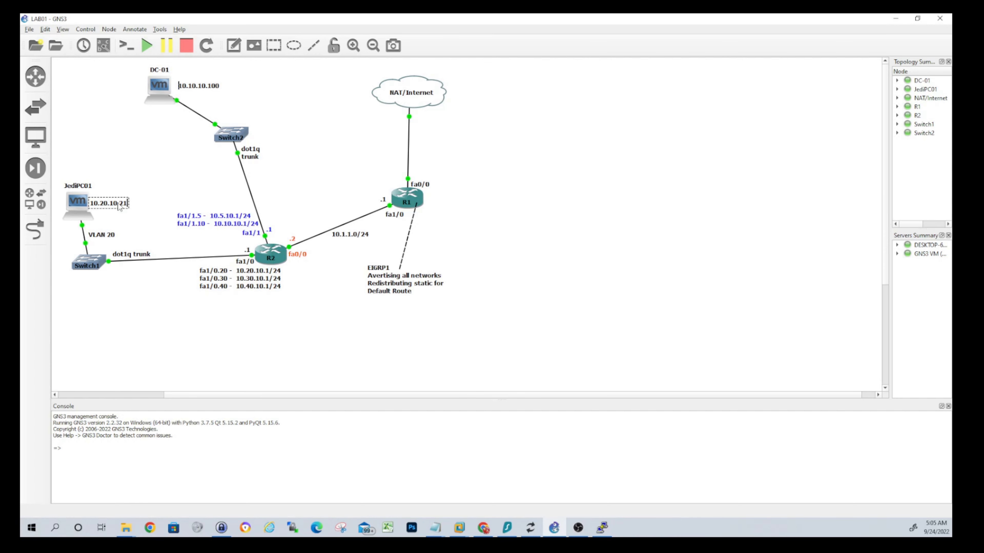
pyautogui.press('Return')
pyautogui.write('DHCP Reserved')
pyautogui.click(276, 354)
pyautogui.moveTo(116, 209); pyautogui.dragTo(117, 209)
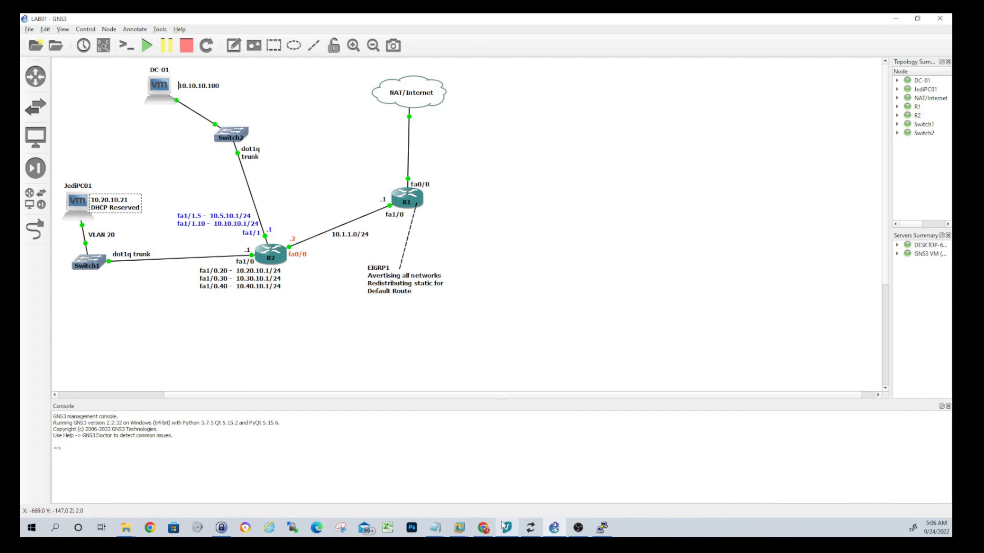
# Switch to the DC-01 virtual machine in VMware Workstation and display the address leases of the VLAN20 DHCP scope.
pyautogui.moveTo(462, 527)
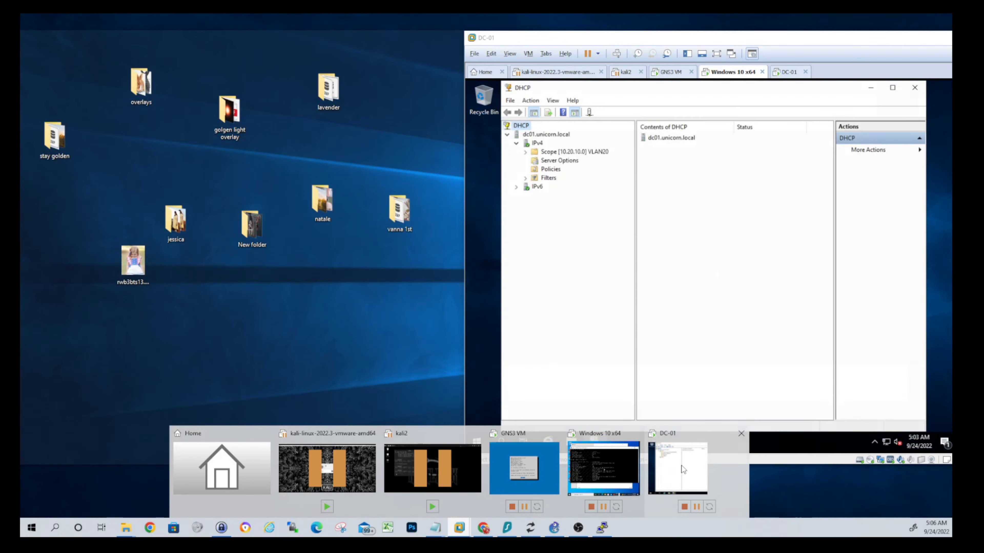
pyautogui.click(681, 467)
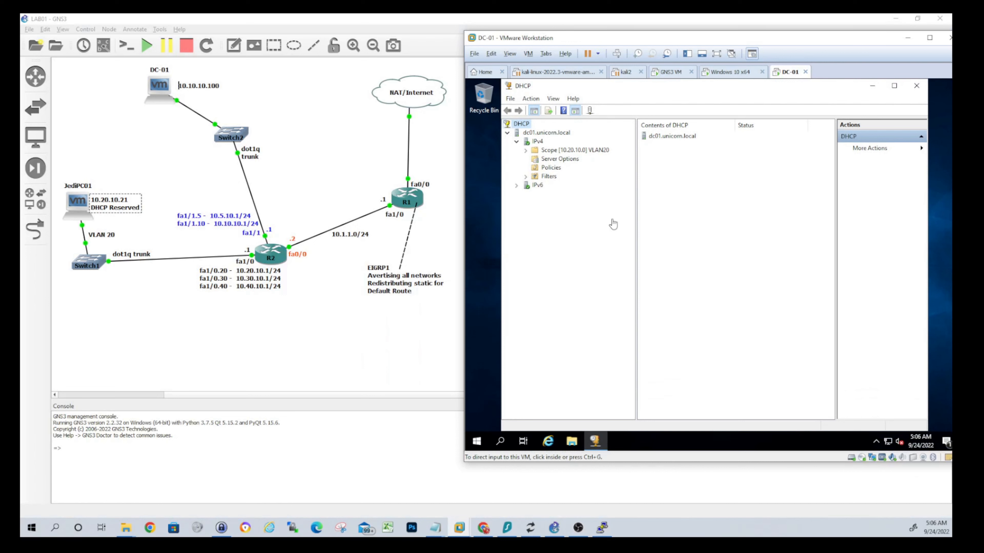
pyautogui.click(586, 262)
pyautogui.click(526, 151)
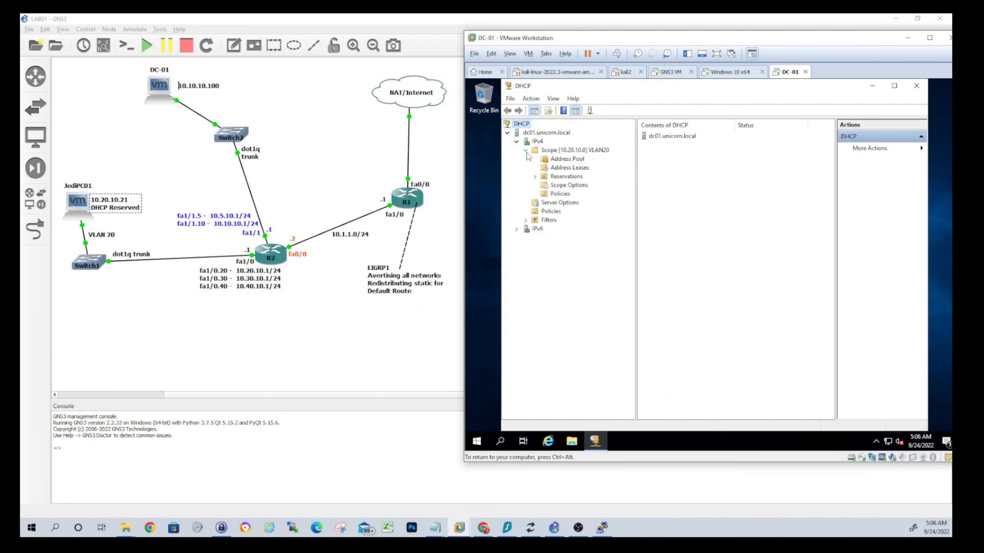
pyautogui.click(569, 168)
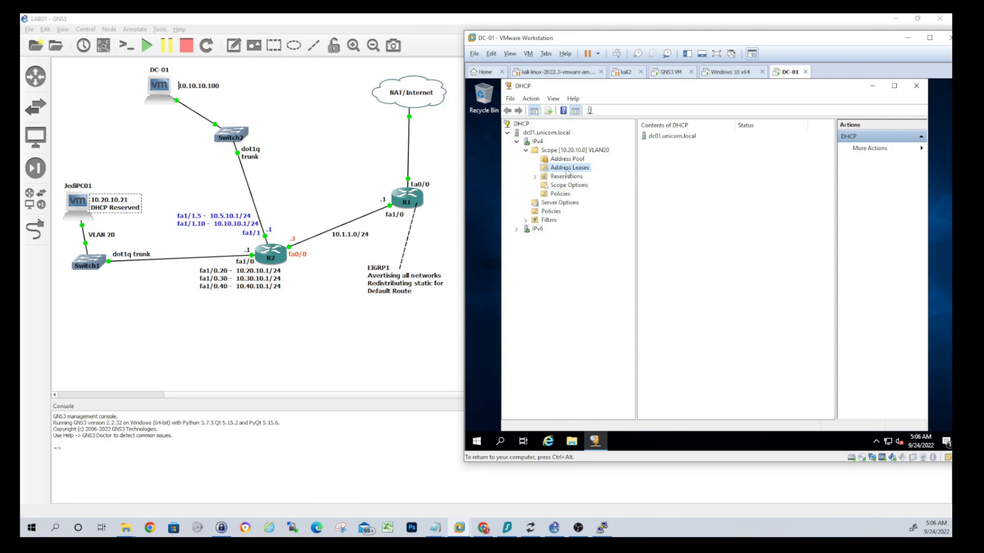
# Convert JediPC01's 10.20.10.21 lease to a reservation and display the scope's reservations.
pyautogui.click(662, 138)
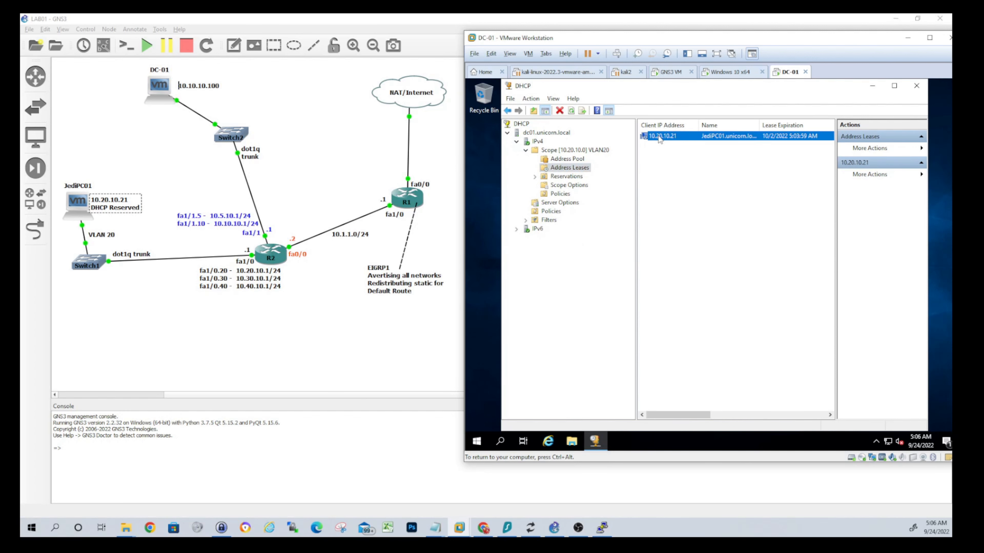
pyautogui.rightClick(663, 139)
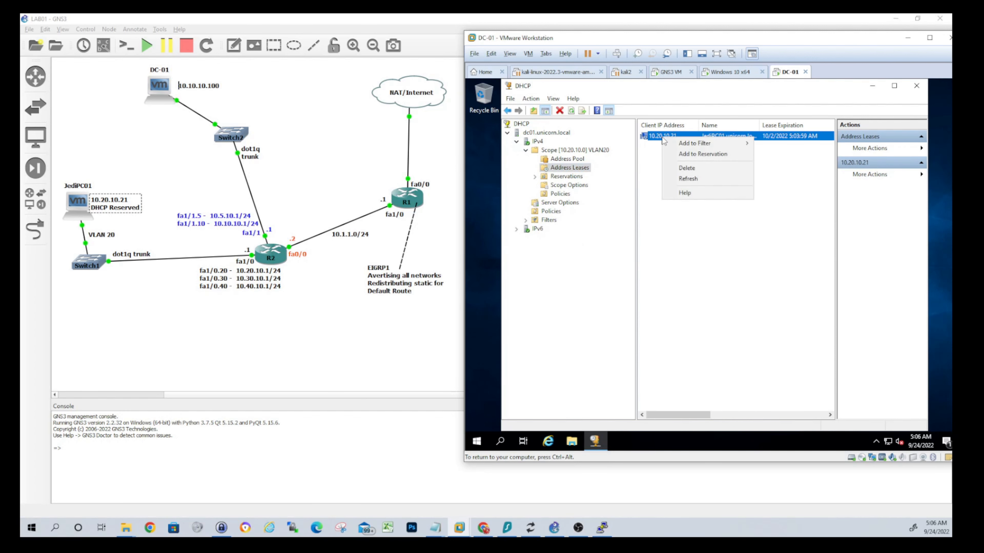
pyautogui.click(702, 154)
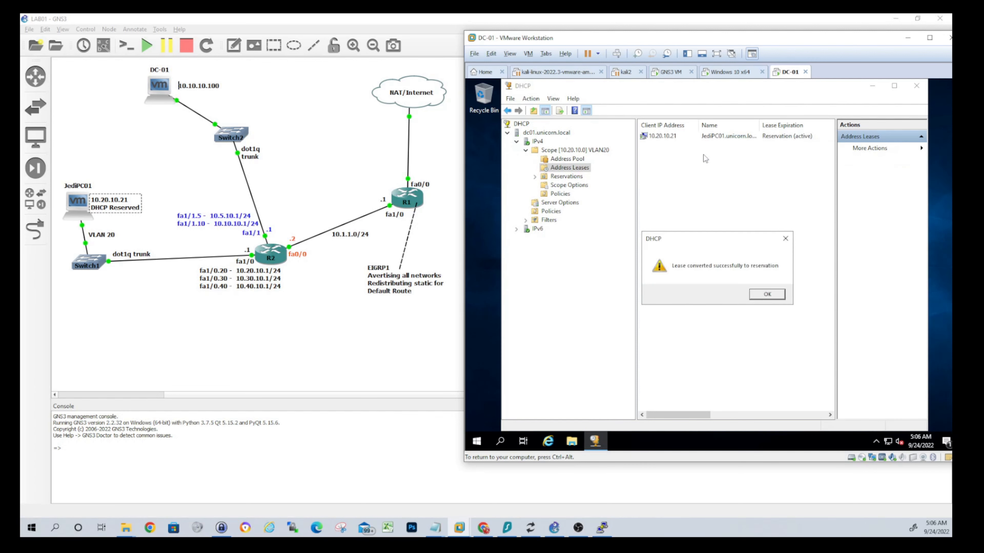
pyautogui.click(766, 298)
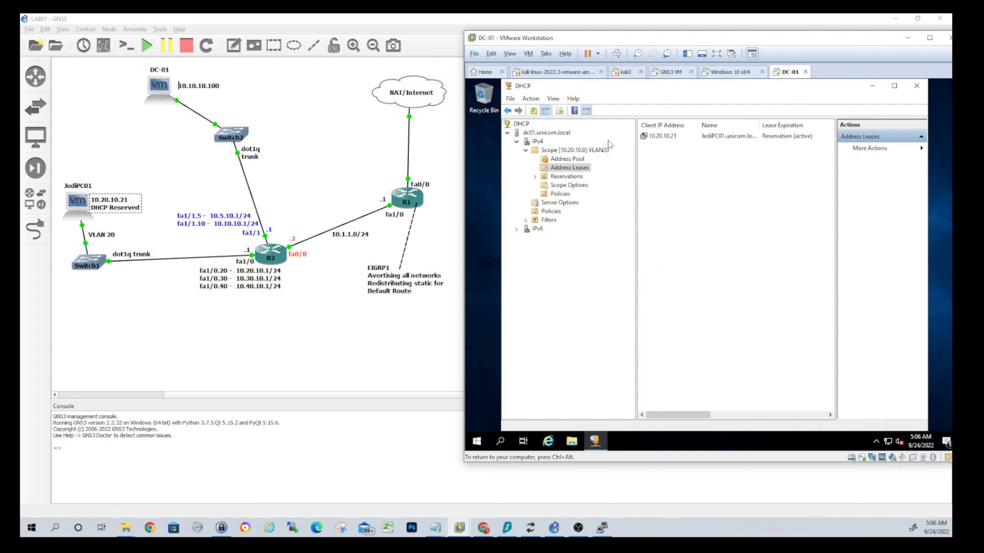
pyautogui.click(558, 176)
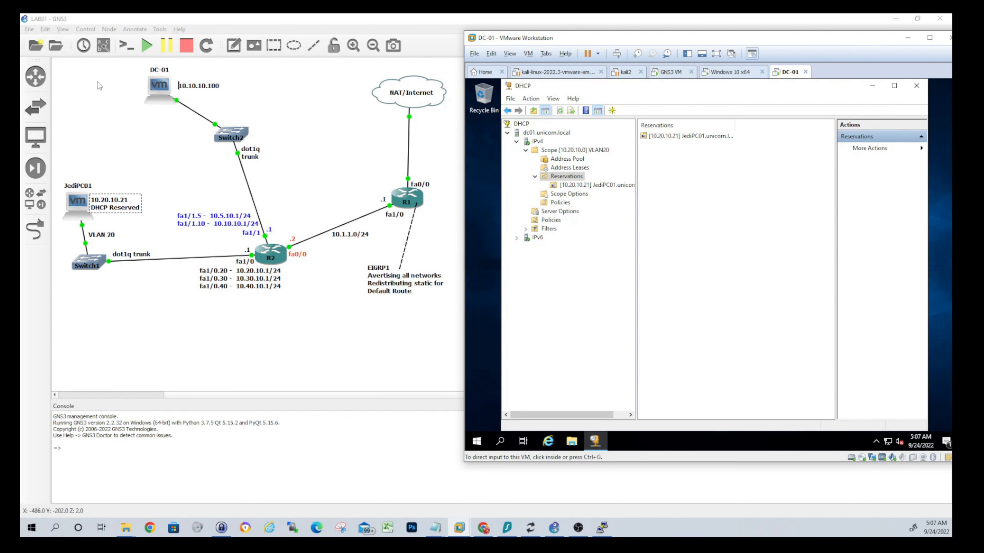
# Switch to GNS3, duplicate JediPC01's address label and place the copy just left of the DC-01 node.
pyautogui.rightClick(123, 206)
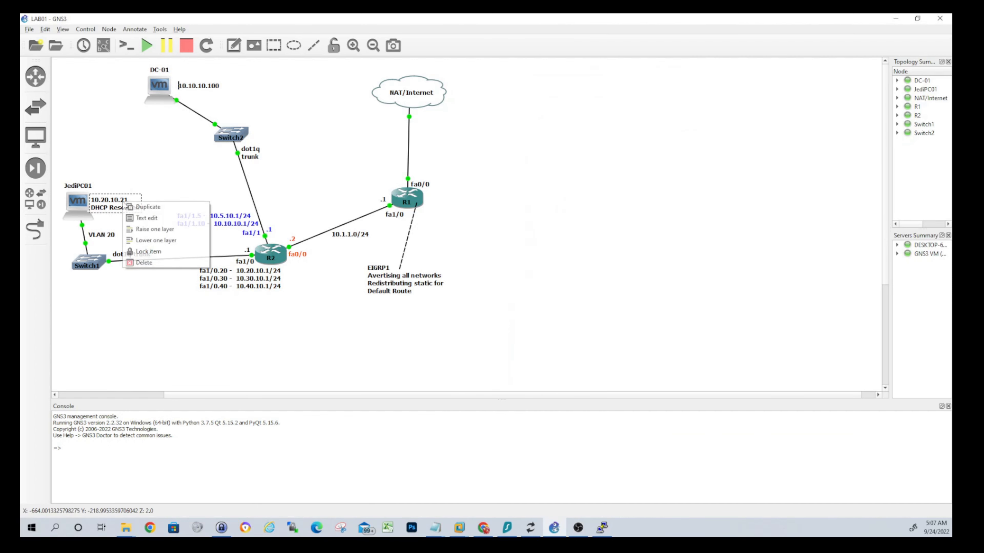
pyautogui.click(147, 209)
pyautogui.moveTo(127, 219); pyautogui.dragTo(115, 93)
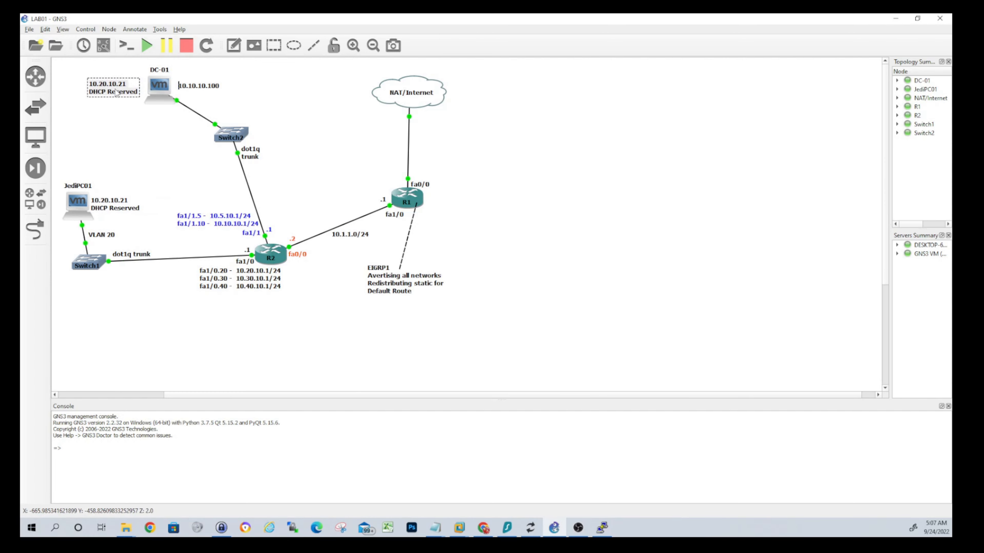
# Replace the duplicated label's text with three lines: DNS SERVER, DHCP SERVER and DOMAIN CONTROLLER.
pyautogui.doubleClick(115, 92)
pyautogui.hotkey('ctrl', 'a')
pyautogui.press('BackSpace')
pyautogui.write('DN')
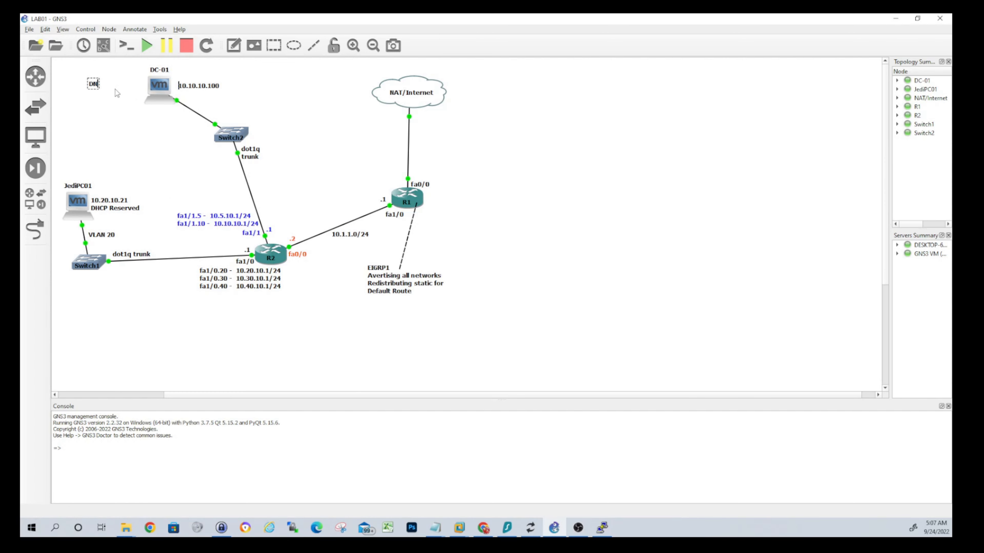
pyautogui.write('S SERVER')
pyautogui.press('Return')
pyautogui.write('DHCP SERVER')
pyautogui.press('Return')
pyautogui.write('DOMAIN ')
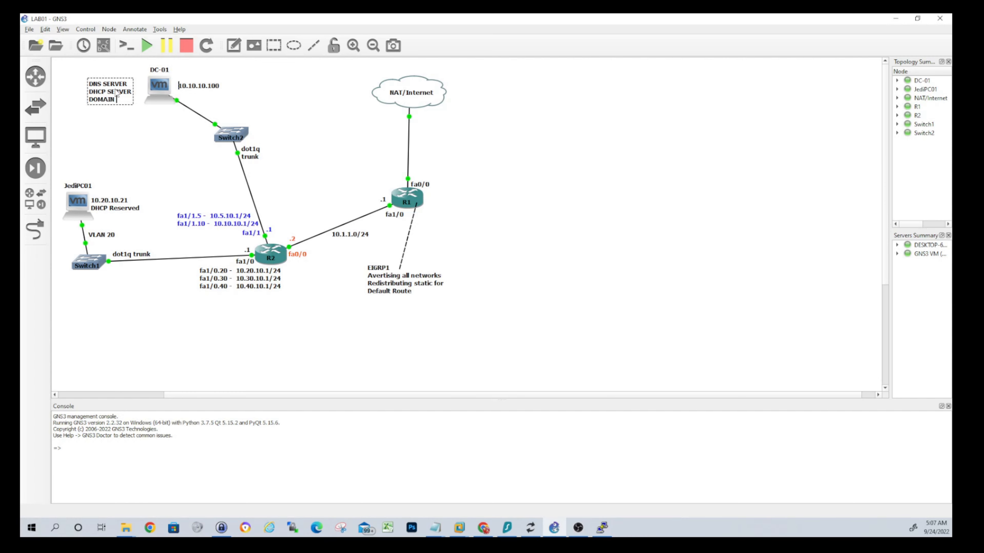
pyautogui.write('CONTROLLER')
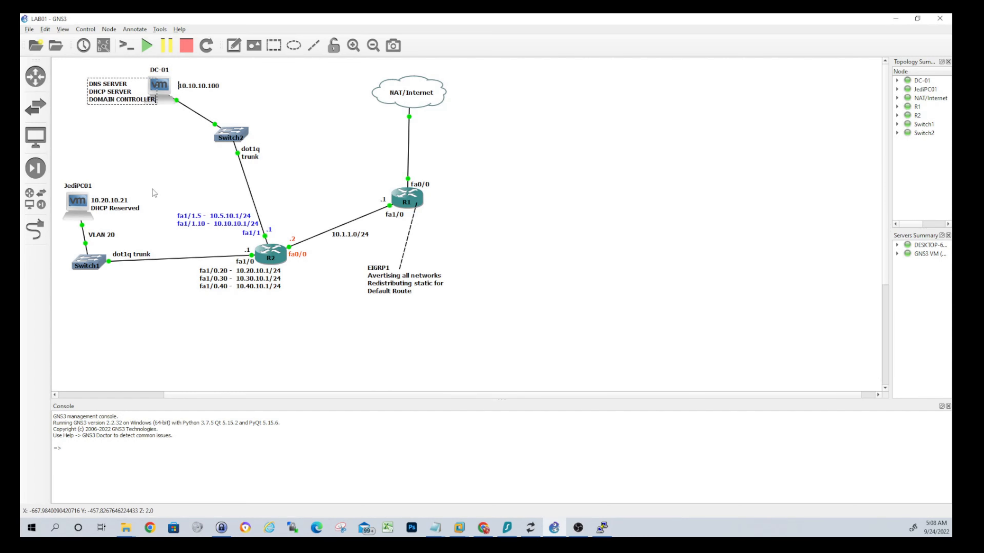
# Move the server roles label to just below the DC-01 node and deselect it.
pyautogui.moveTo(124, 92)
pyautogui.mouseDown()
pyautogui.moveTo(115, 86)
pyautogui.moveTo(173, 113)
pyautogui.mouseUp()
pyautogui.click(229, 102)
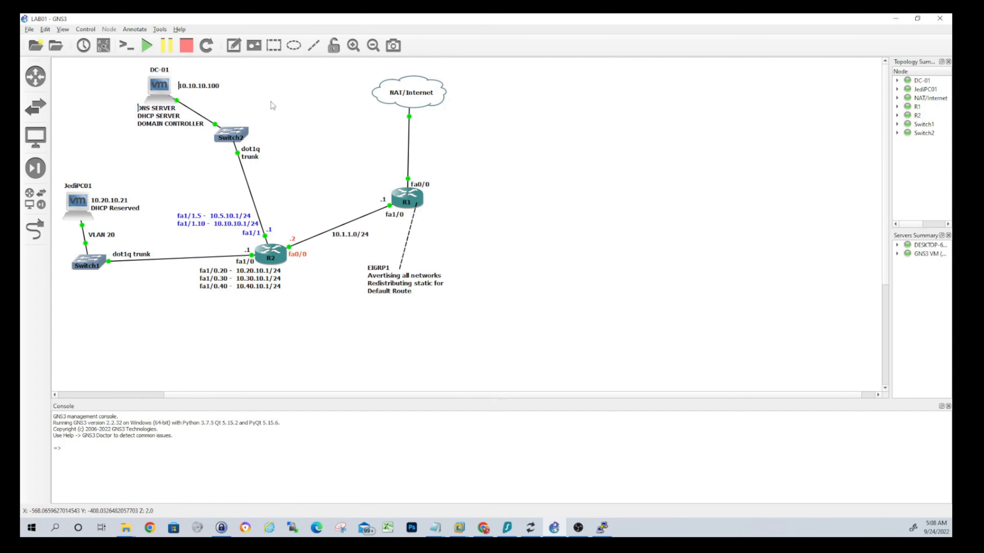
pyautogui.click(166, 116)
pyautogui.click(245, 102)
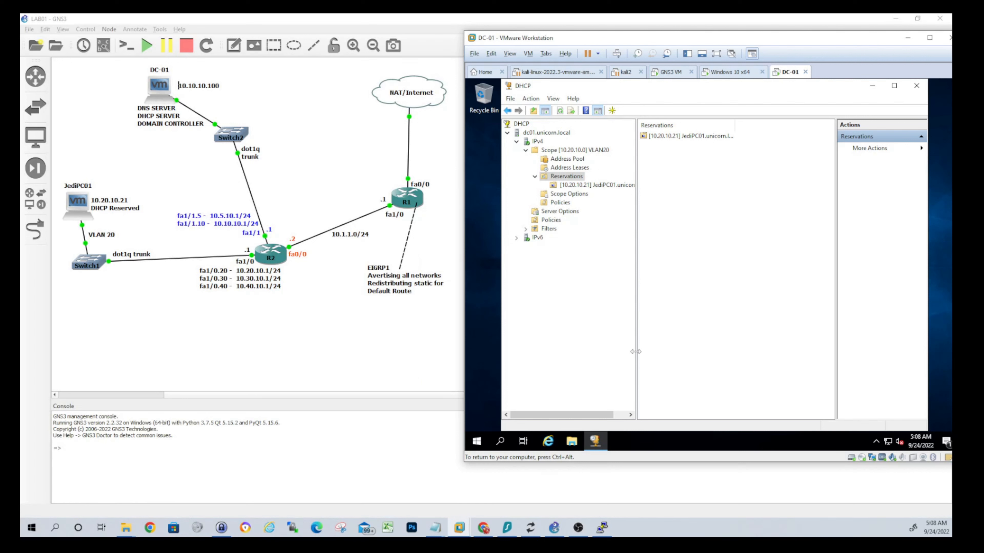
pyautogui.hotkey('ctrl', 'alt')
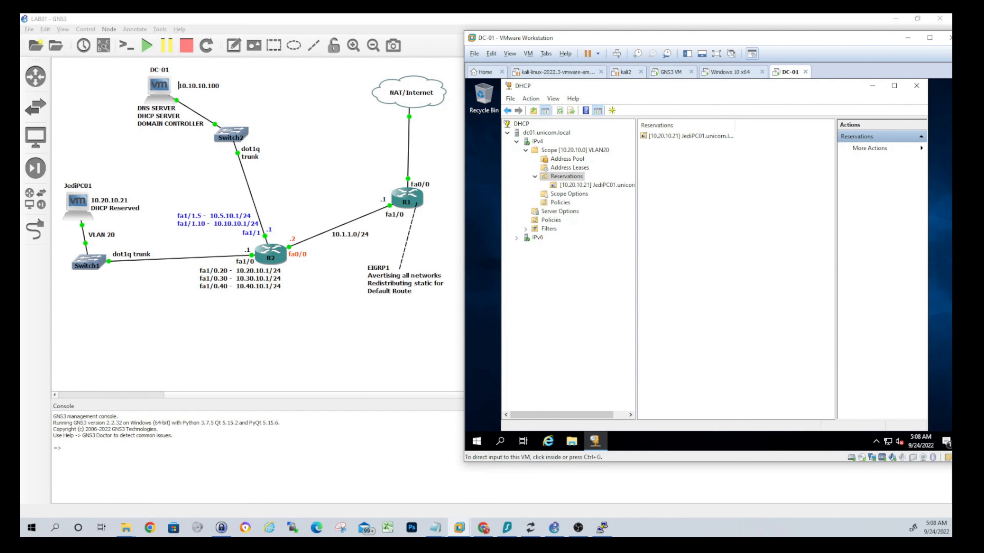